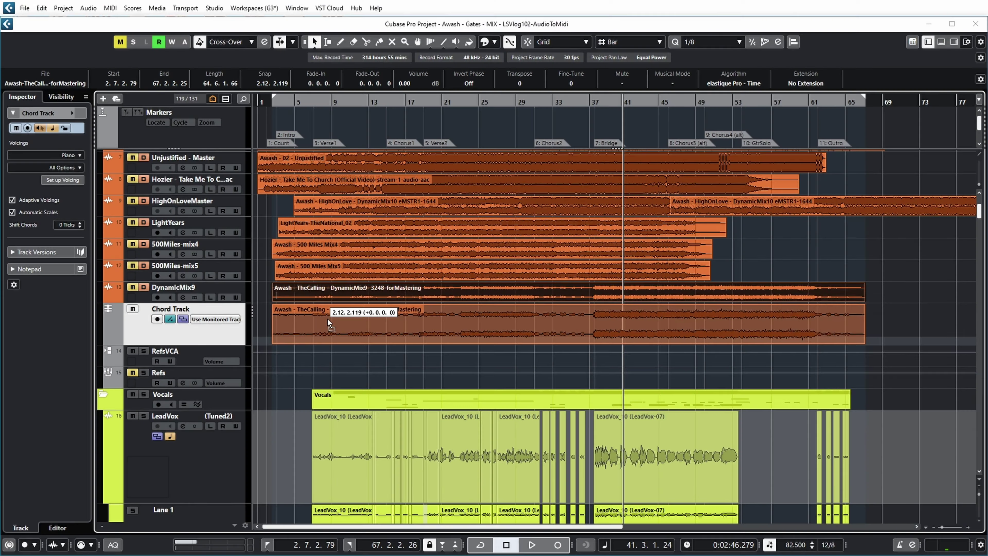
- Scroll down the track list and select the MdnVoxHuge track
drag(327, 318, 327, 318)
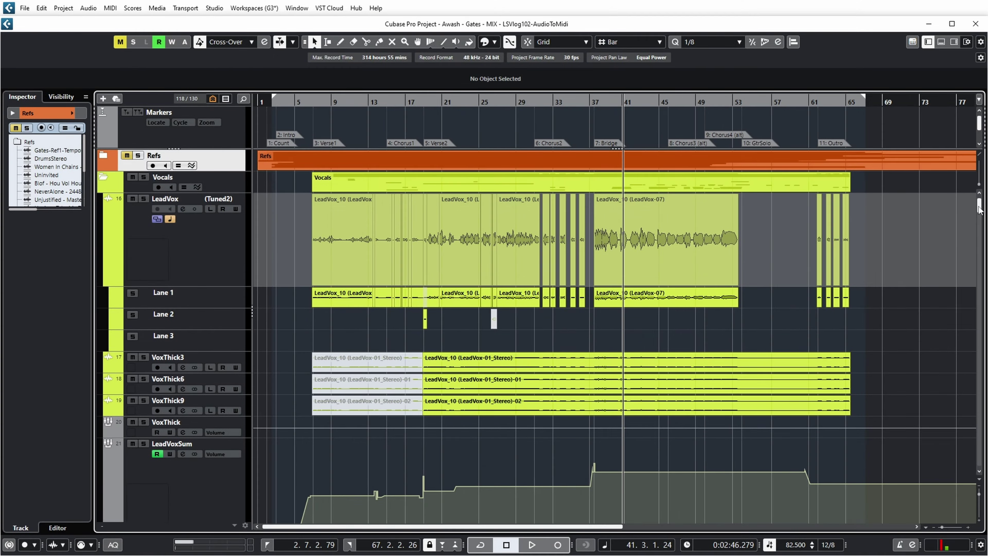
scroll(970, 271, down, 10)
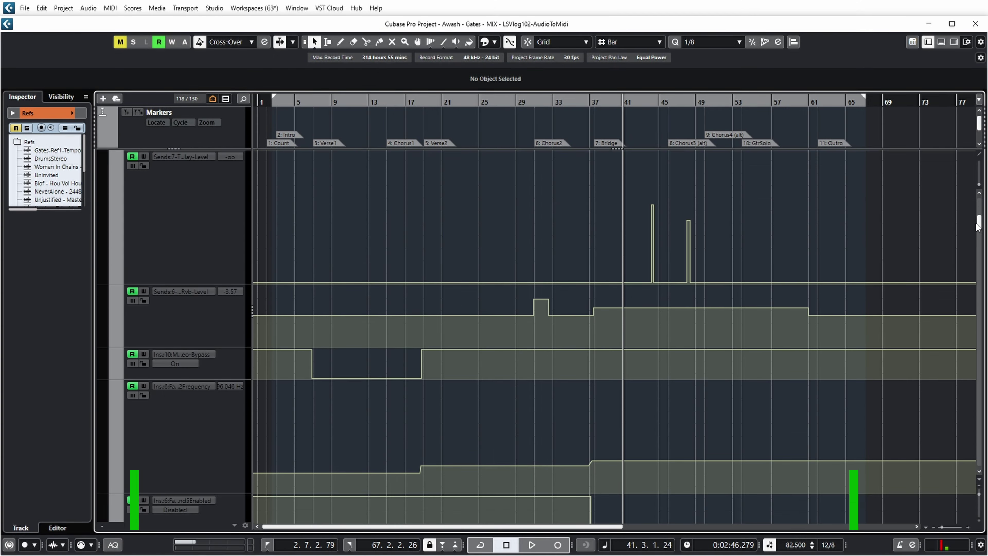
scroll(969, 271, down, 15)
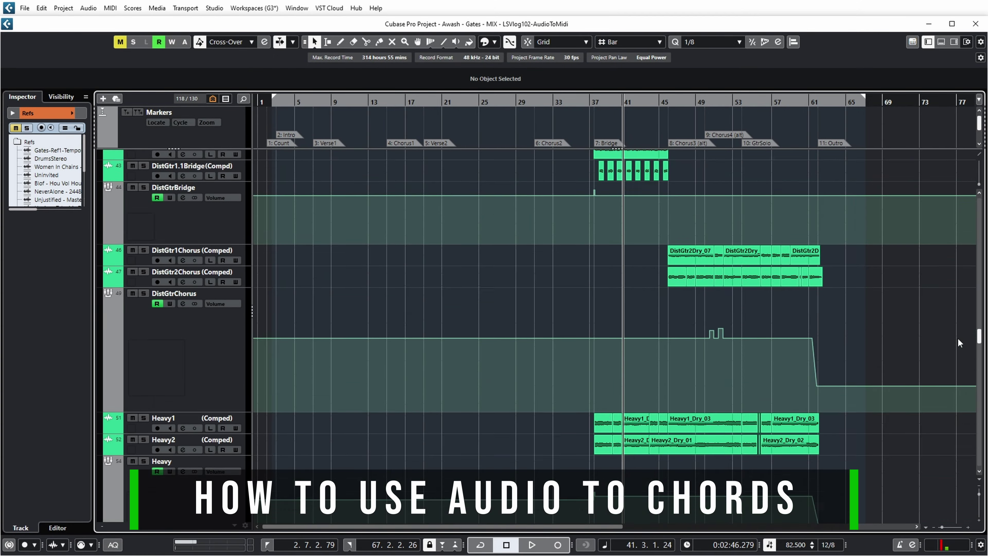
click(157, 440)
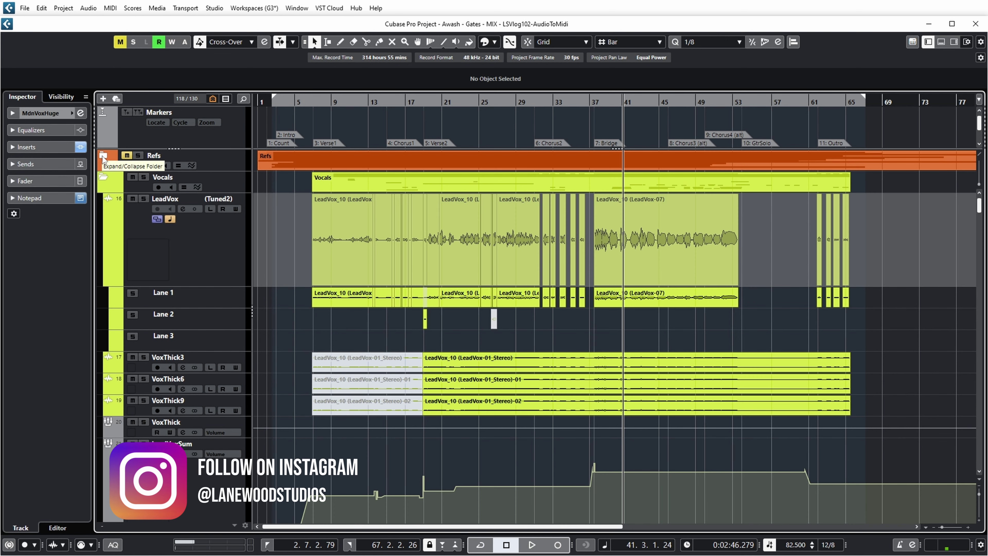
- Expand the Refs folder and select DynamicMix9 with its TheCalling audio event
click(103, 156)
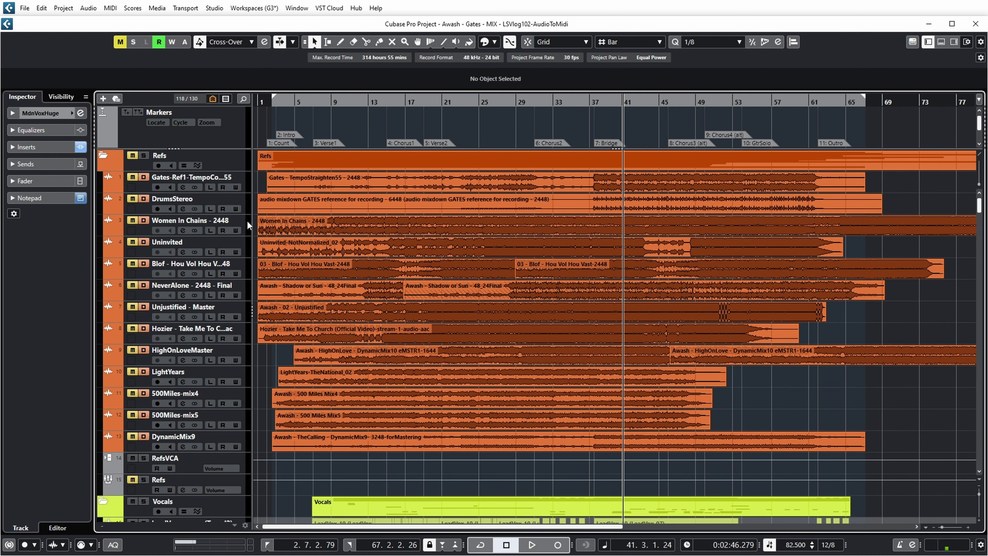
scroll(248, 225, down, 4)
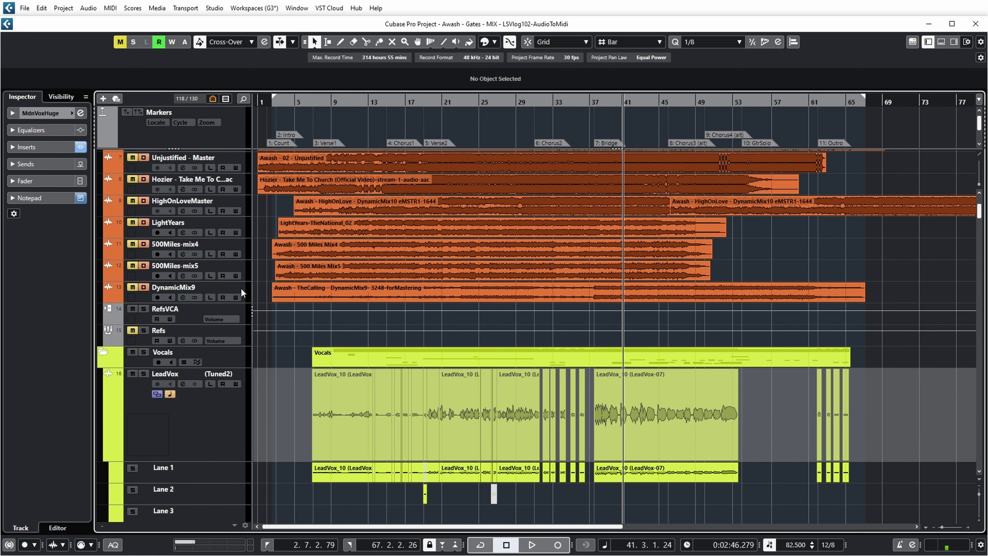
click(243, 296)
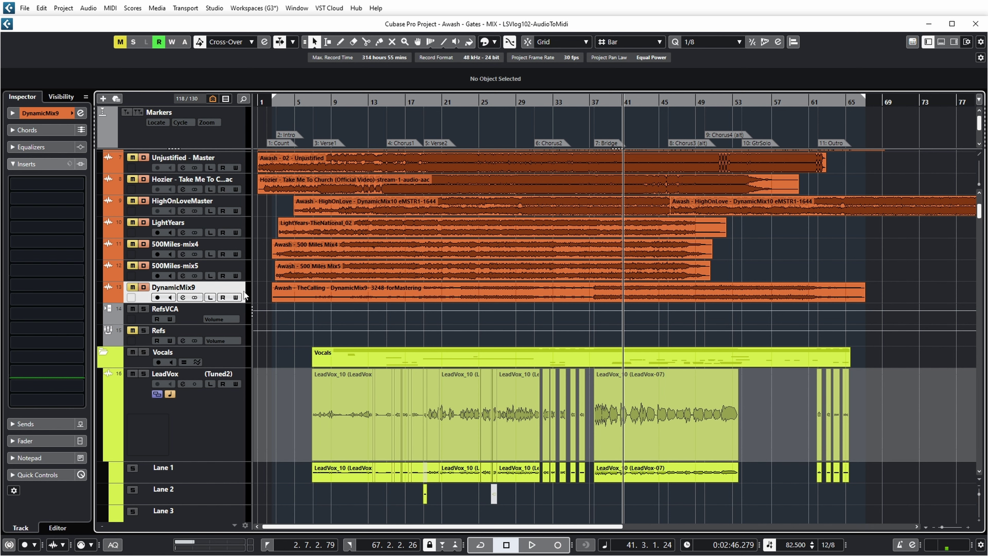
click(317, 298)
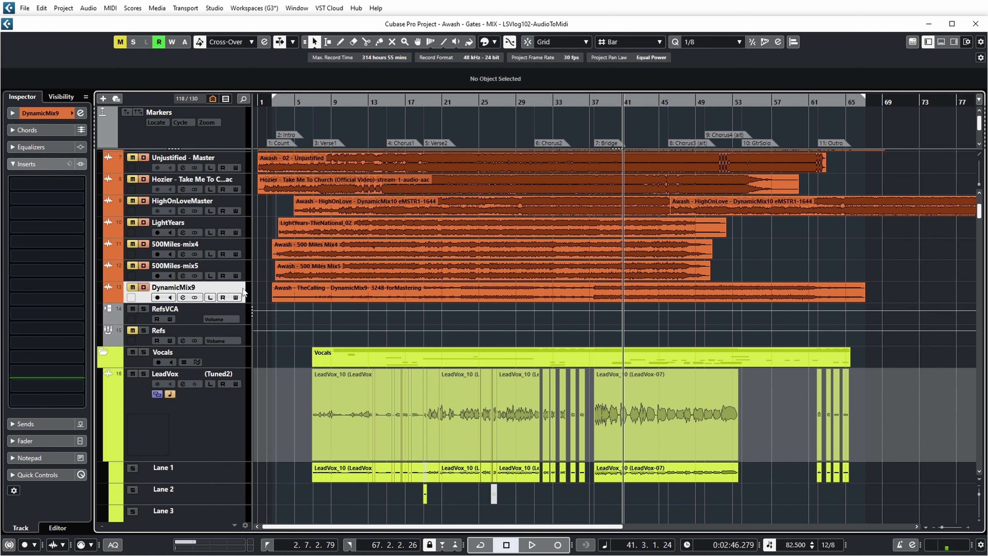
- Add a Chord Track and copy the TheCalling mix onto it to detect chords
right_click(244, 293)
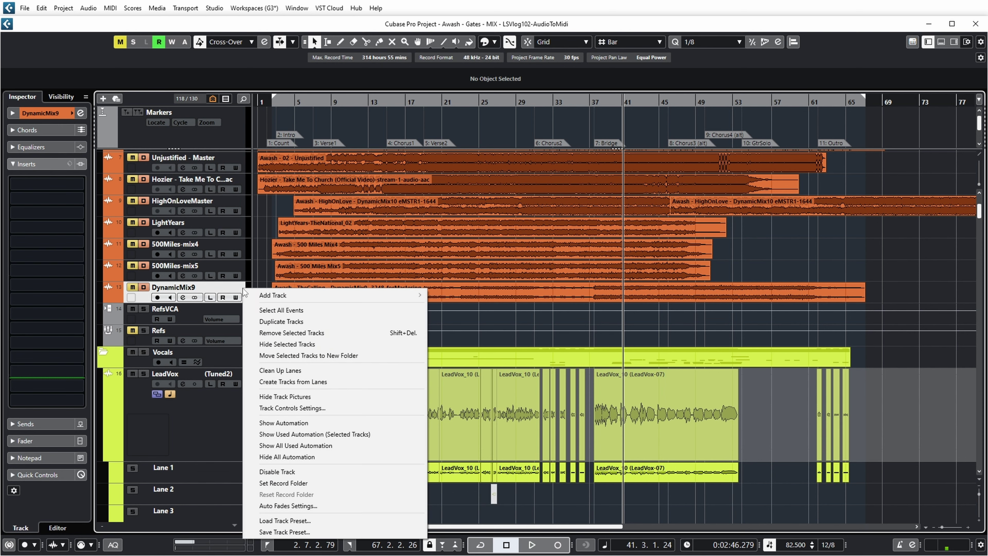
mouse_move(272, 295)
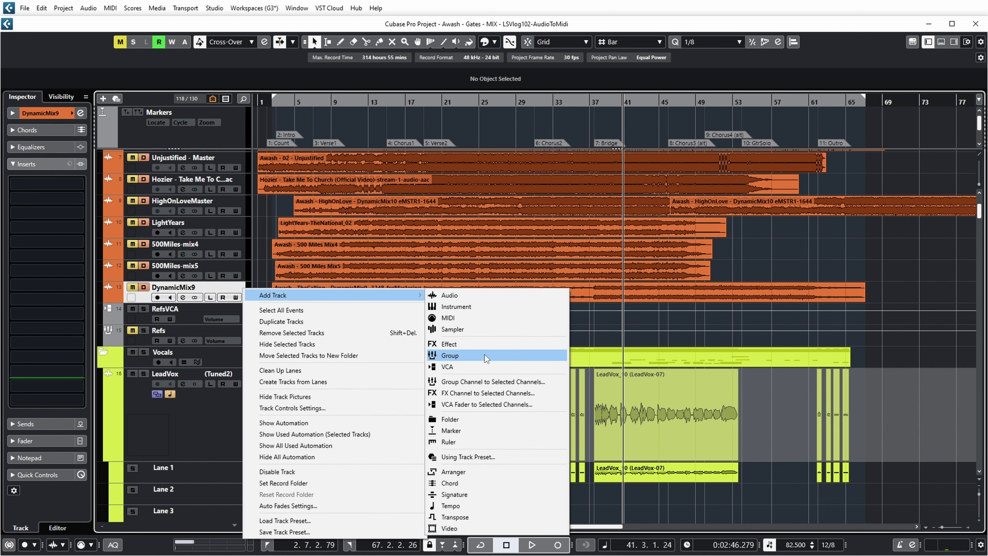
click(447, 484)
click(321, 292)
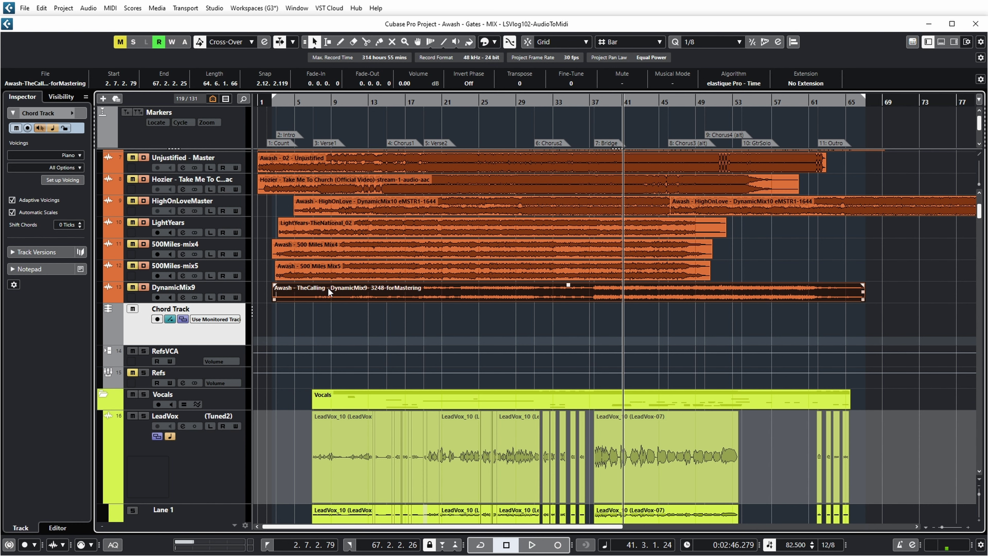
drag(327, 287, 327, 318)
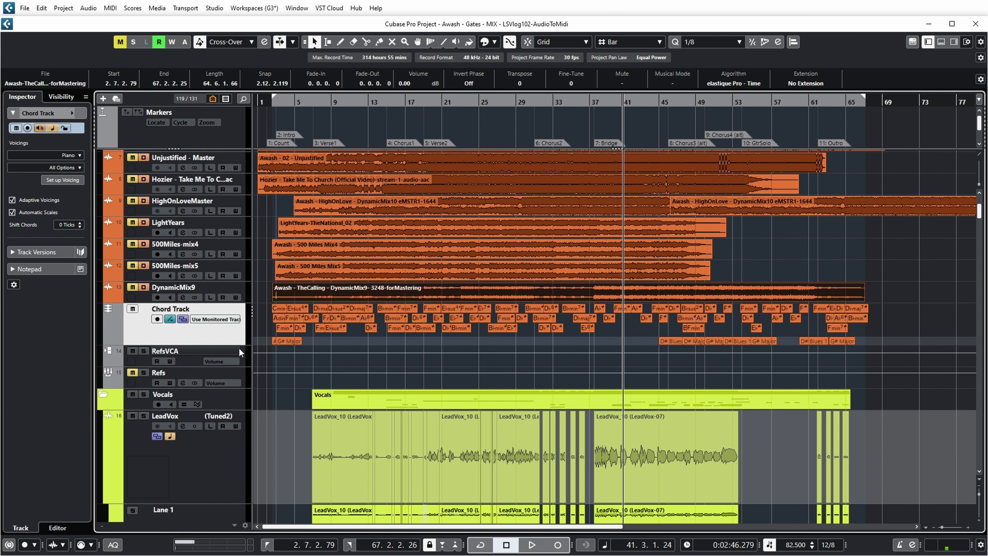
- Make the Chord Track taller and zoom in on the song's first bars
drag(237, 345, 237, 396)
click(273, 104)
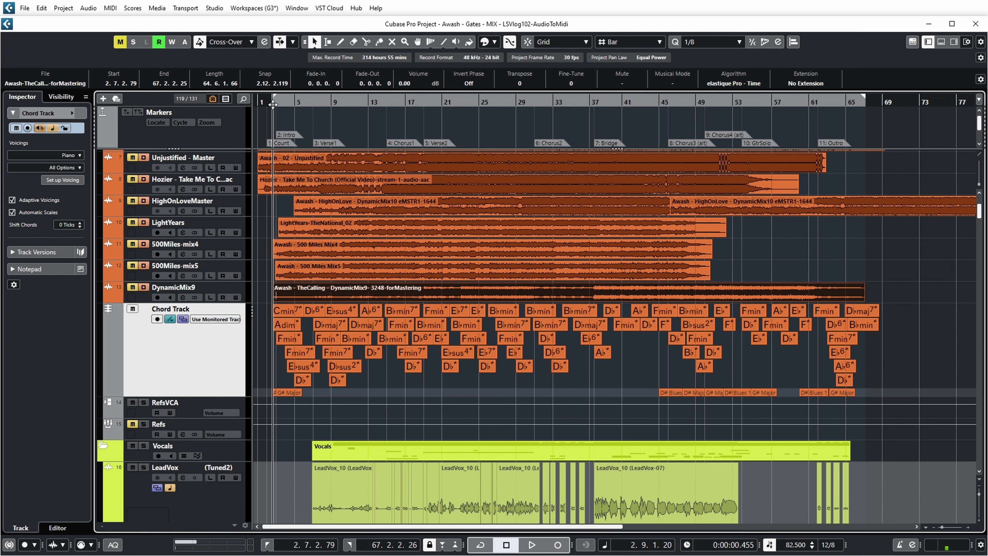
key(h)
key(h)
key(h)
key(h)
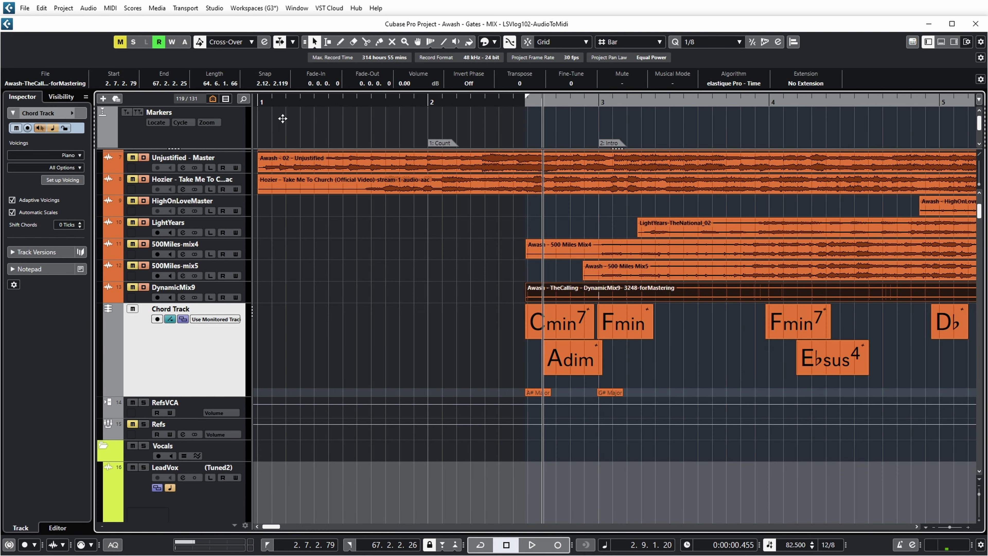
key(g)
scroll(561, 370, right, 5)
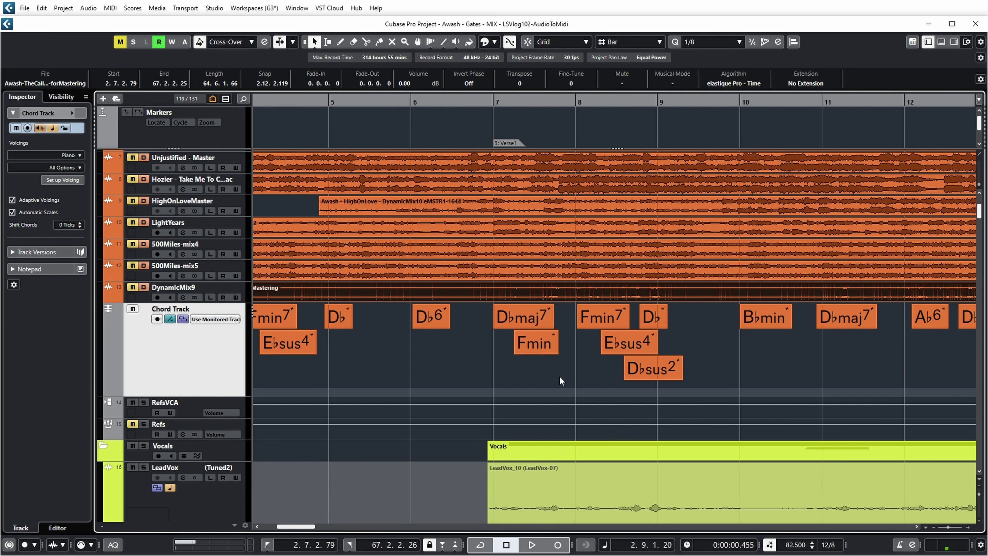
scroll(560, 377, right, 4)
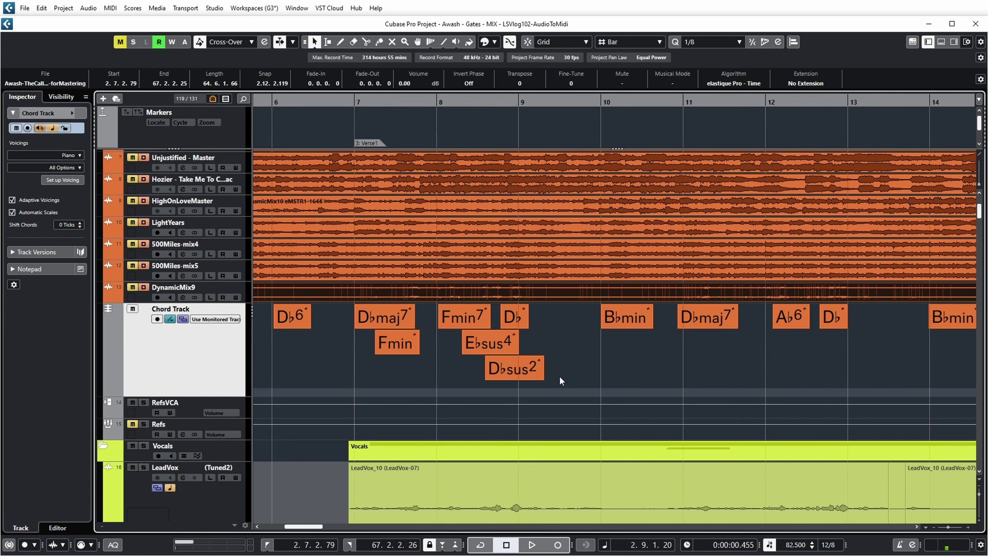
scroll(560, 377, right, 2)
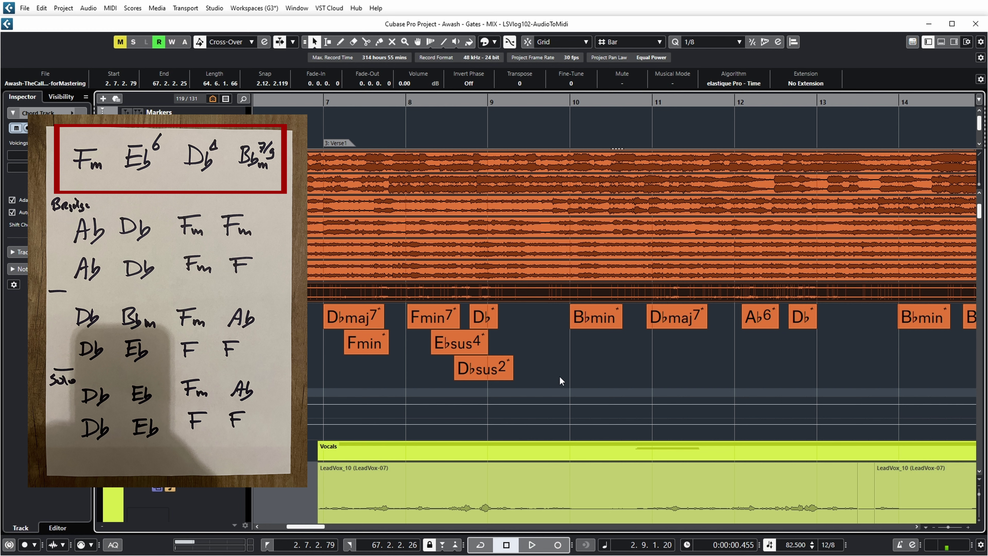
- Mark bars 7 to 11 across the reference tracks and Chord Track with the Range Selection tool
click(328, 42)
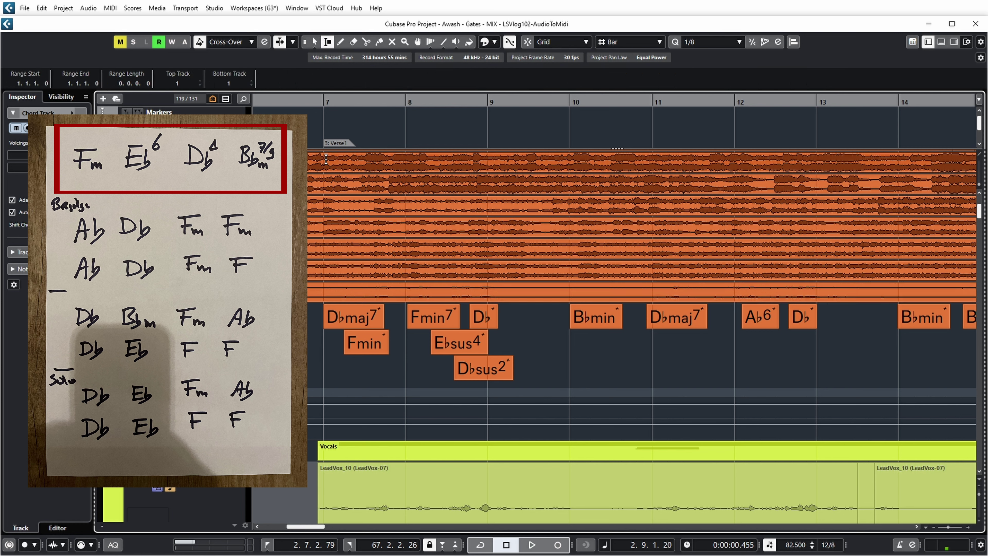
drag(326, 159, 654, 338)
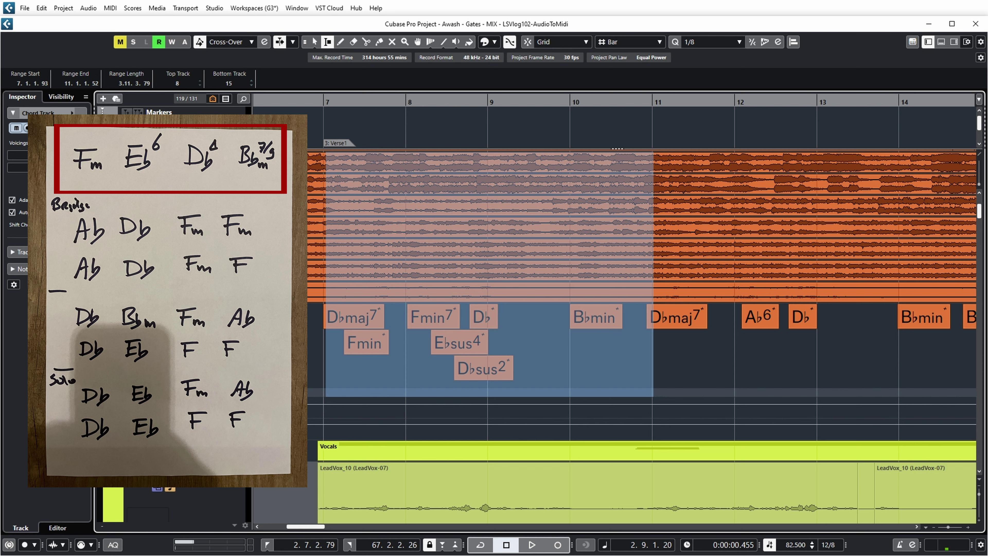
- Add a new HALion Sonic SE instrument track named 'Piano'
right_click(220, 348)
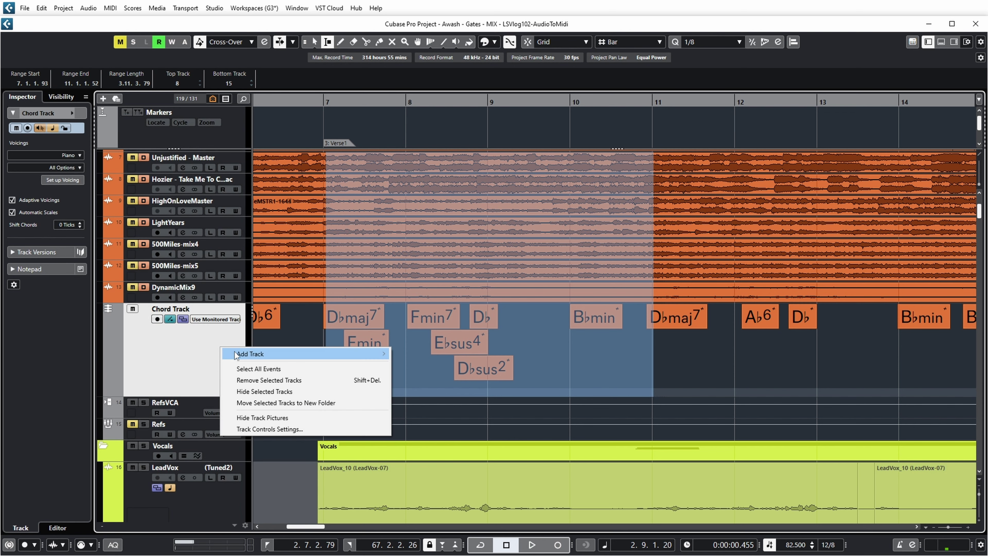
mouse_move(236, 355)
click(443, 365)
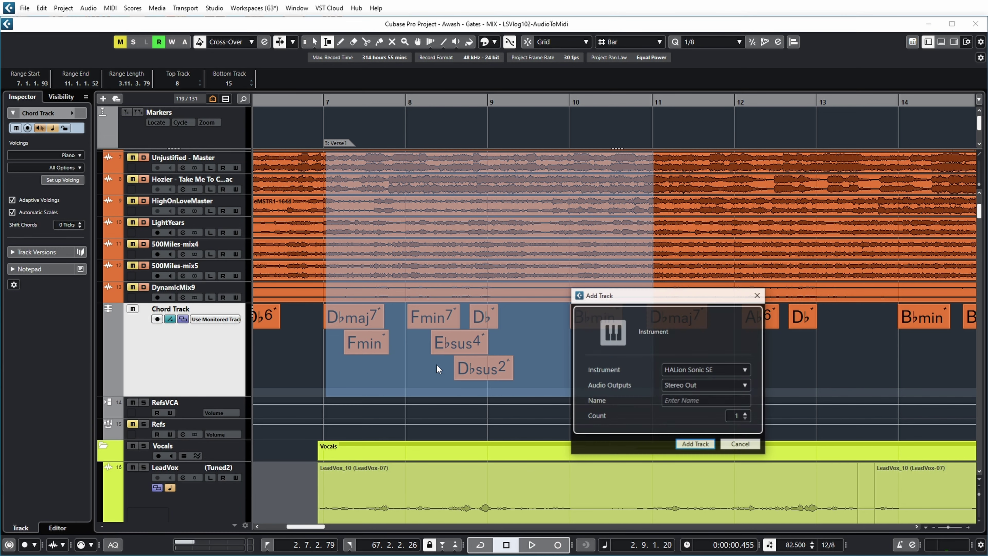
click(679, 402)
text(Piano)
click(695, 444)
- Load the YAMAHA S90ES Piano preset from the Piano category and close the instrument window
click(580, 193)
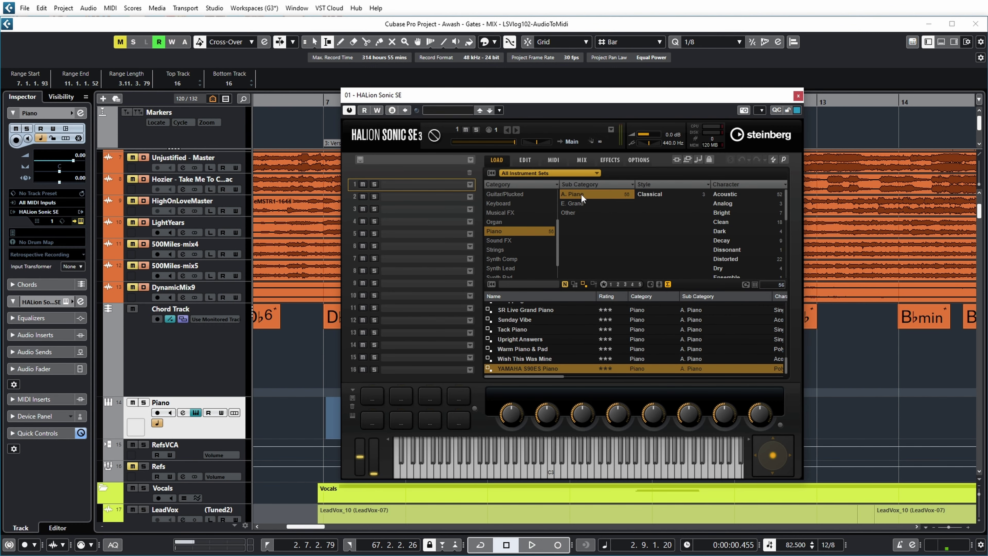
double_click(540, 368)
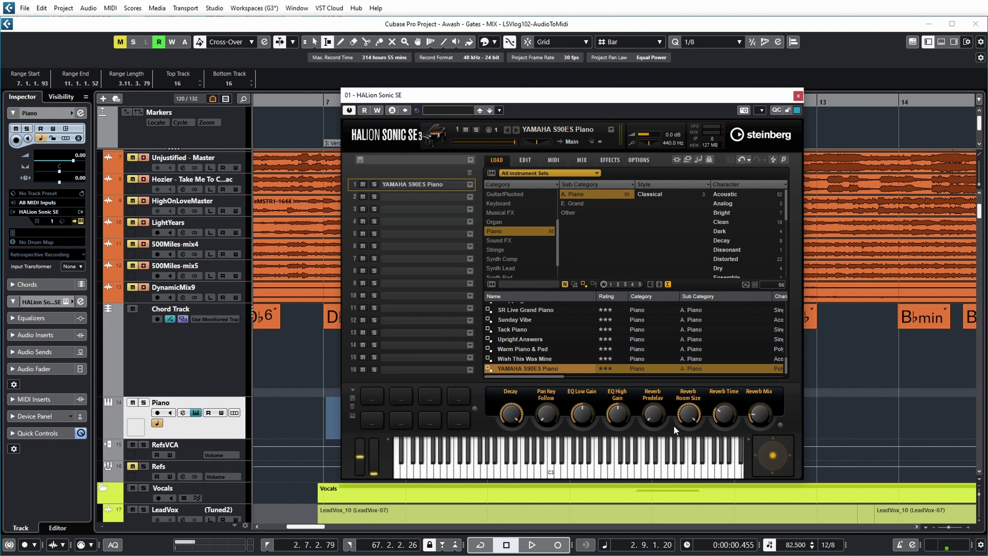
click(798, 96)
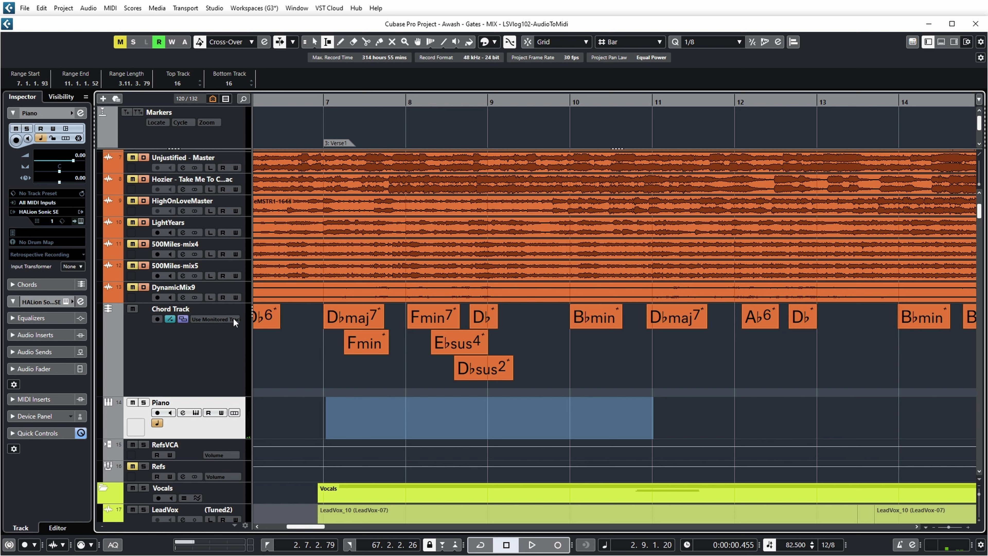
- Have the Chord Track play through the Piano track and loop bars 7 to 11
click(233, 318)
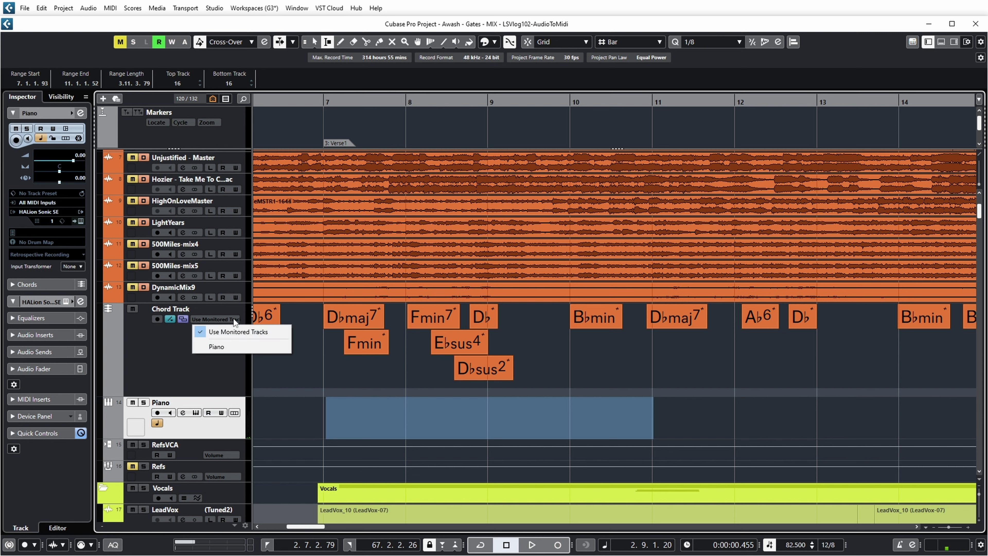
click(216, 346)
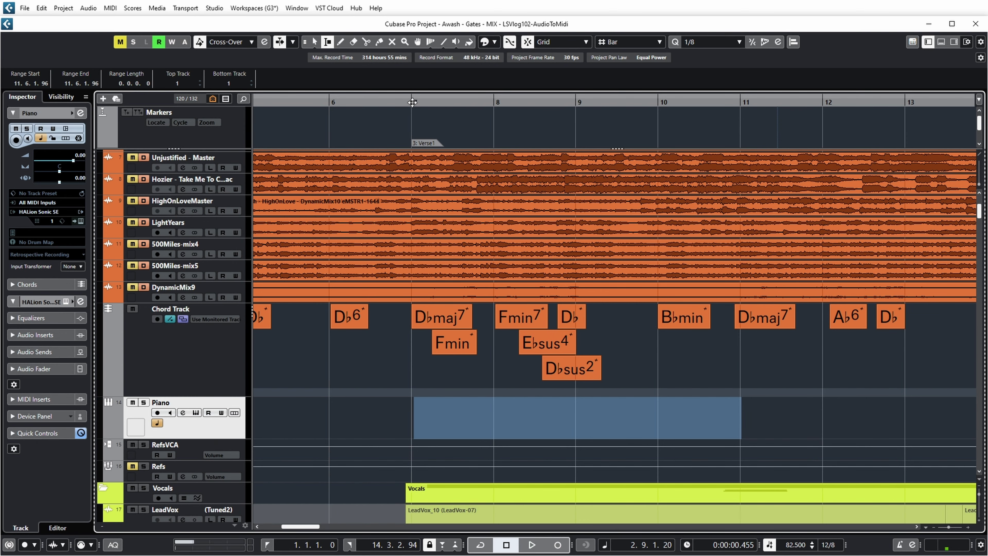
drag(412, 102, 748, 182)
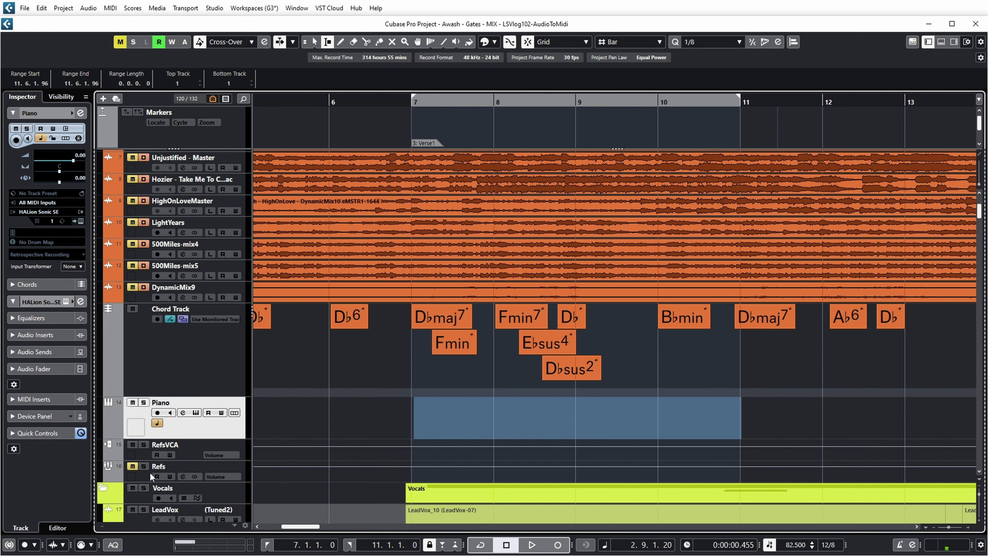
- Mute the Vocals folder and play the verse from bar 7
click(133, 488)
key(KP_1)
key(space)
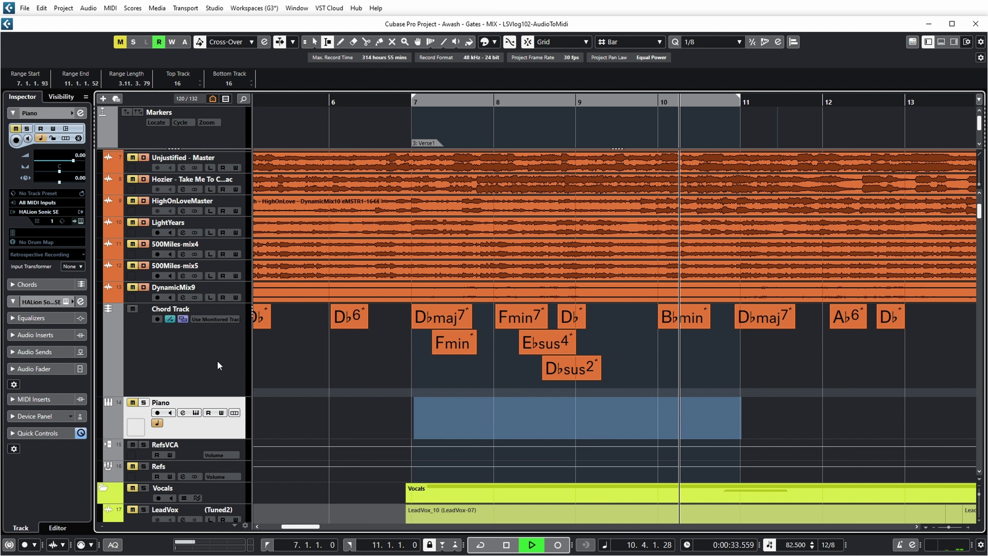
- Stop playback, unmute the Piano track, and replay the verse chords from bar 7
key(space)
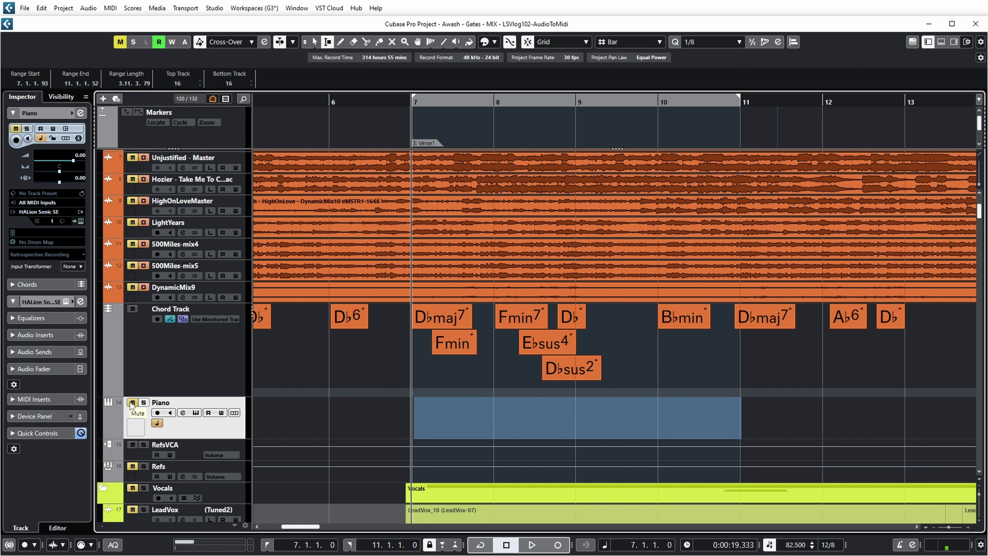
click(133, 402)
click(209, 358)
key(space)
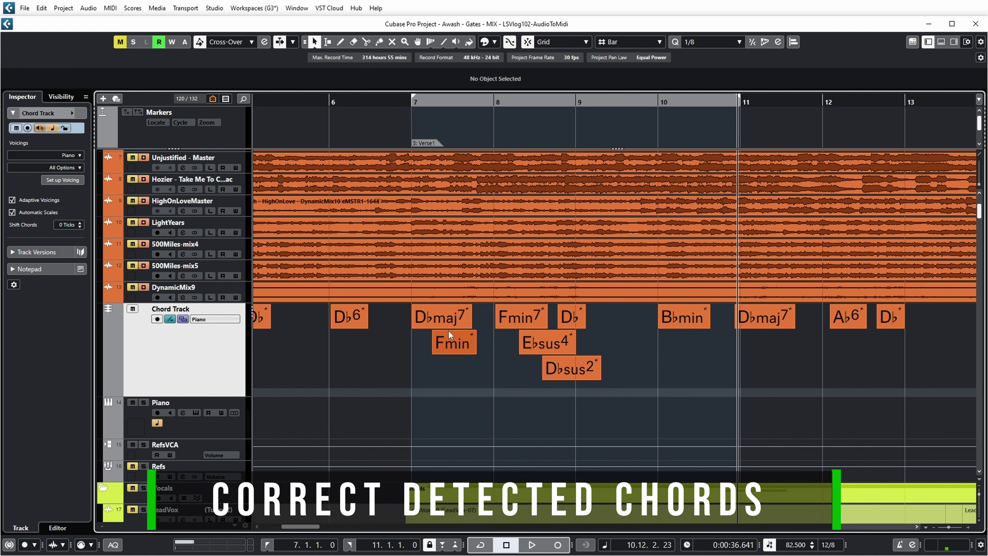
- Delete the Dbmaj7 and Fmin7 chords, moving Fmin to bar 7 and Ebsus4 to bar 8
click(428, 316)
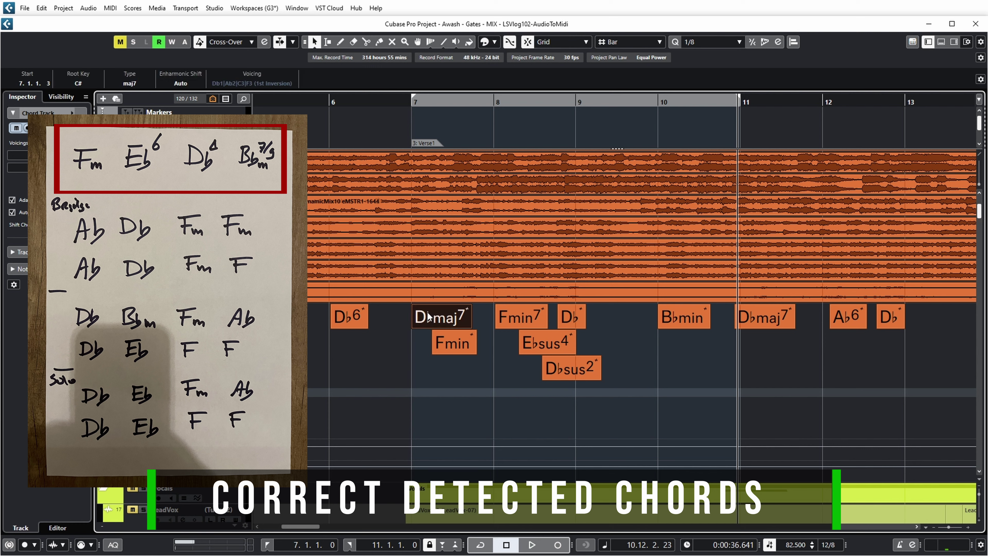
key(Delete)
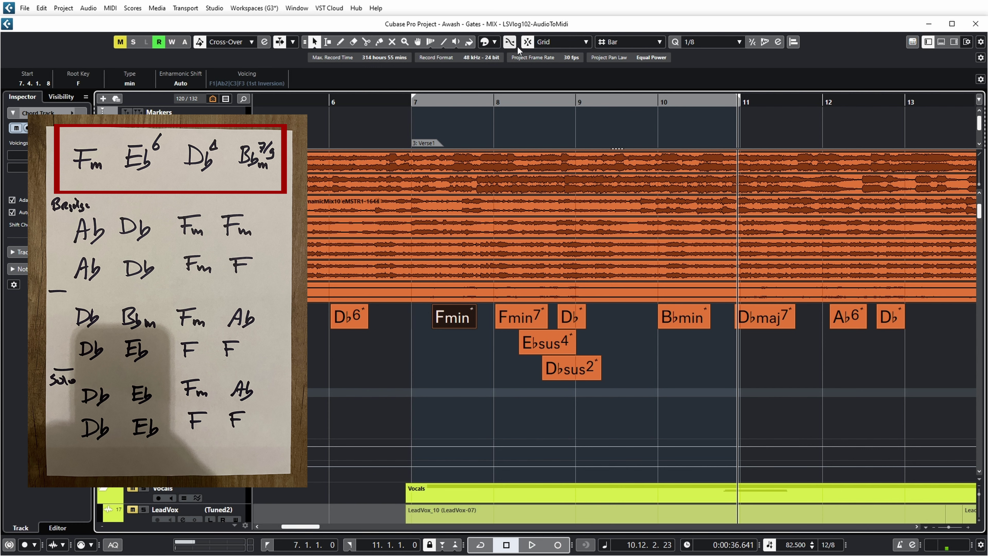
drag(459, 319, 449, 316)
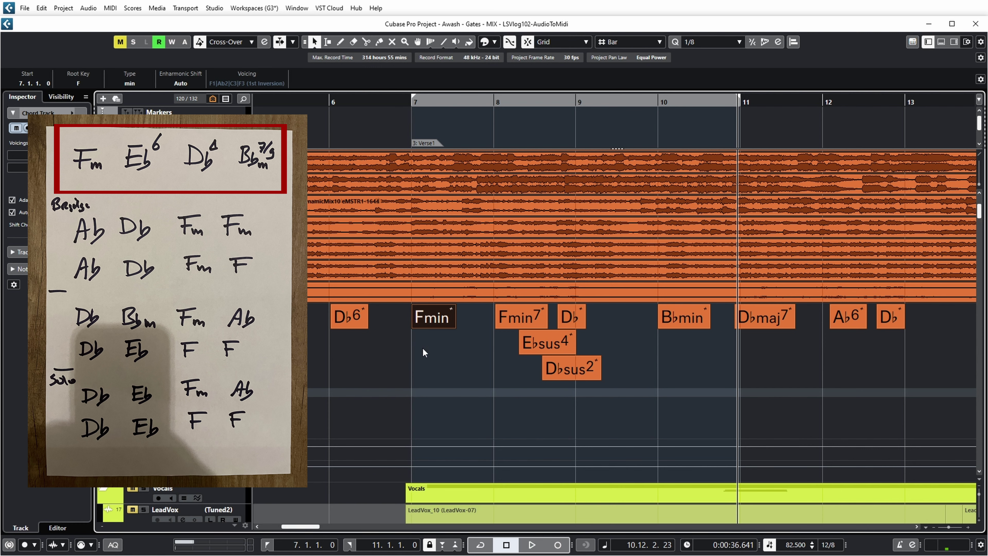
click(517, 319)
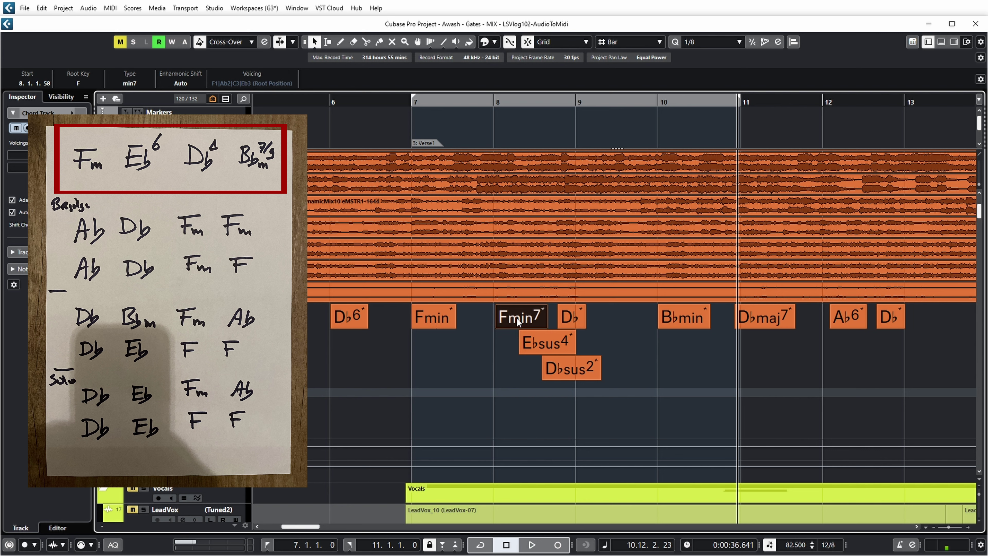
key(Delete)
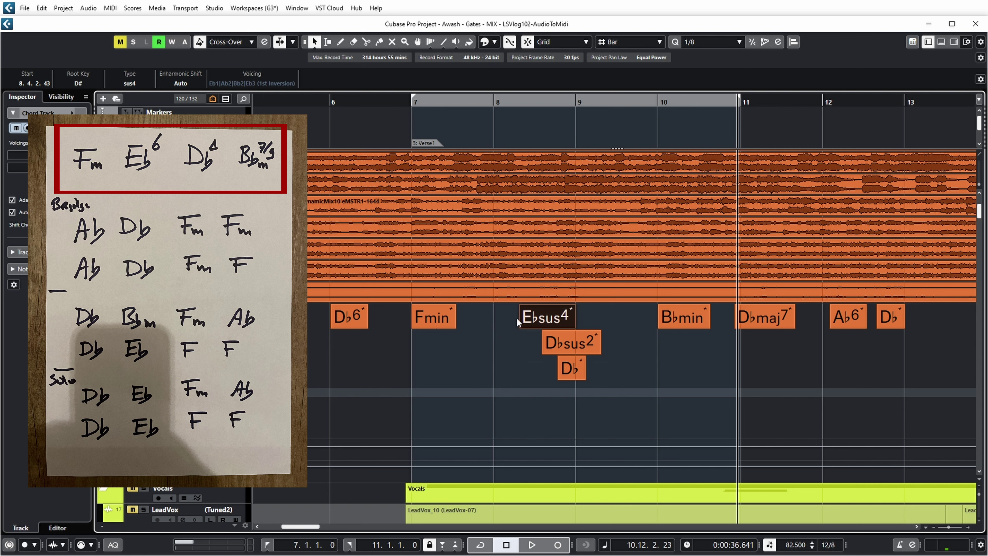
drag(556, 319, 537, 316)
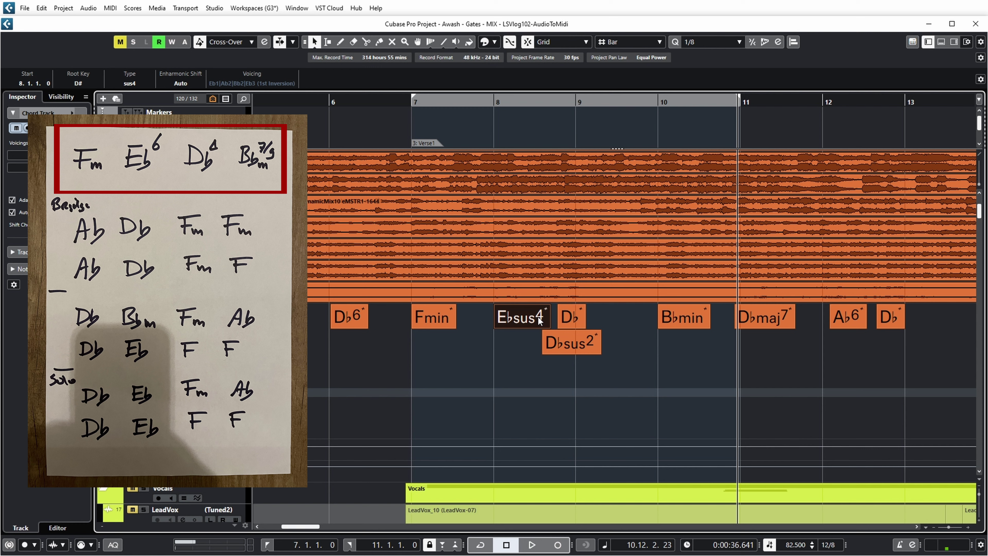
- Replace the bar 8 Ebsus4 chord with Eb6 from the Chord Assistant suggestions
double_click(522, 320)
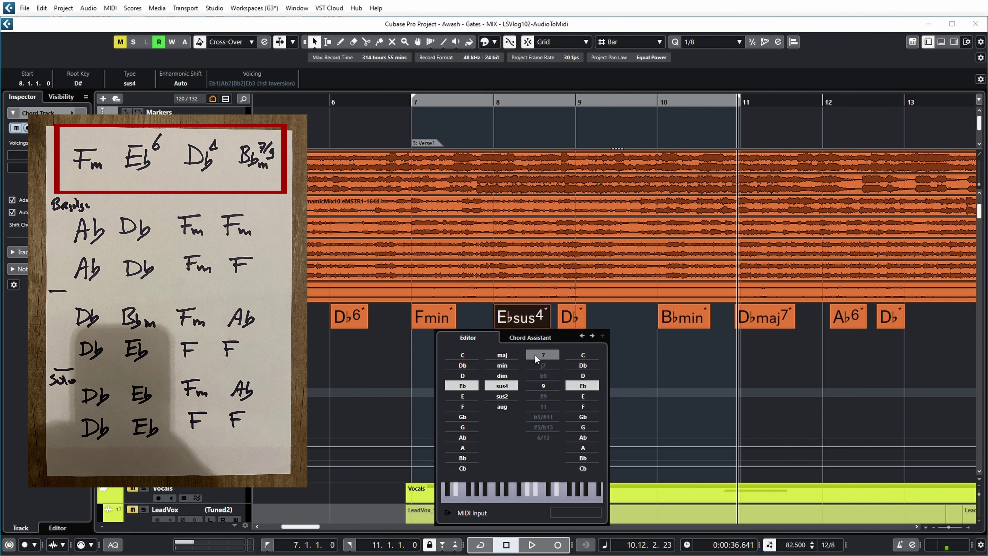
click(532, 337)
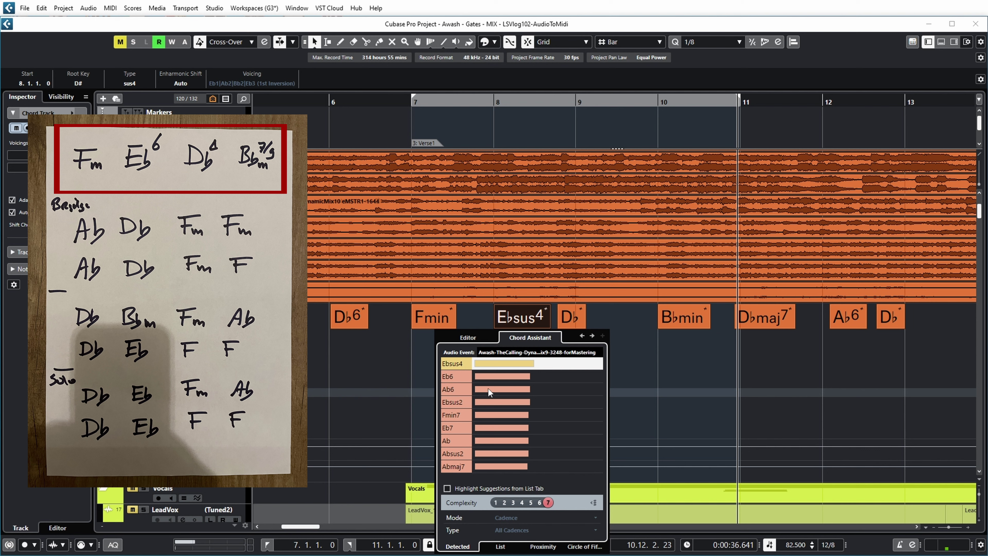
click(478, 376)
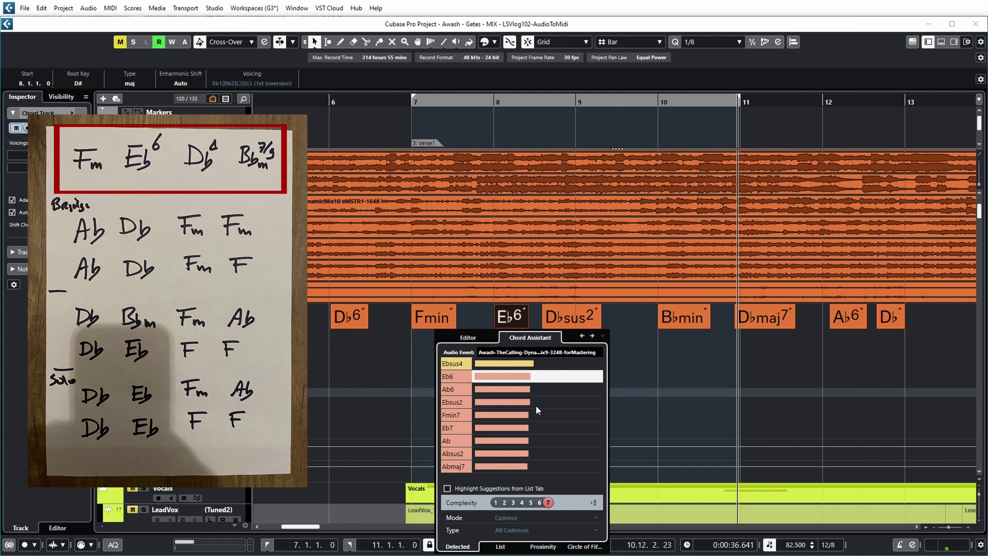
- Move the Db chord to the start of bar 9 and delete the Dbsus2 chord
click(621, 372)
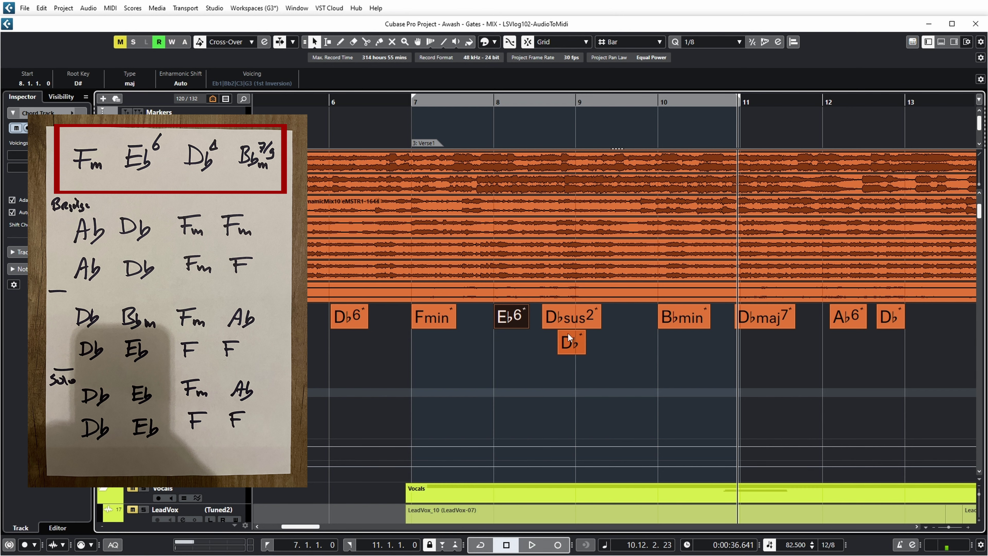
drag(563, 345, 573, 342)
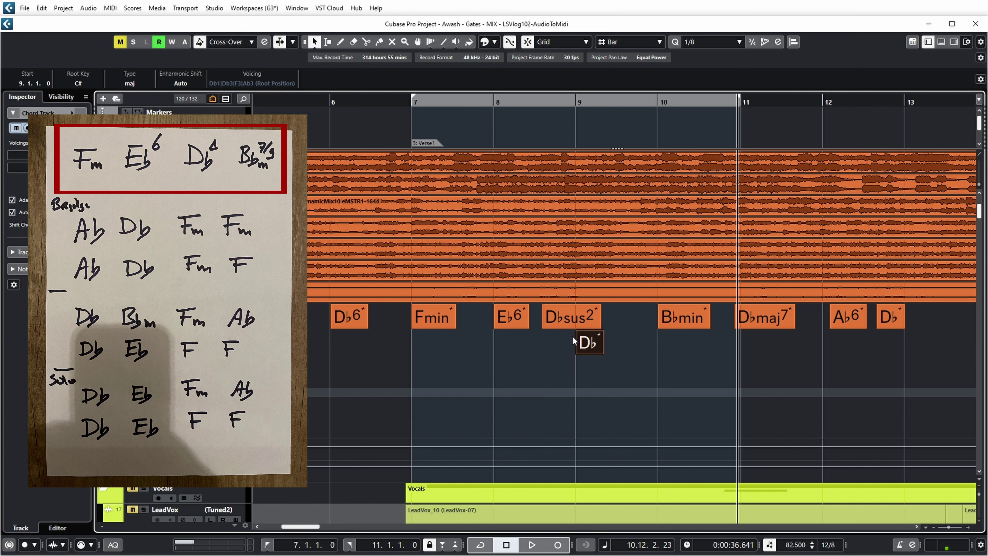
click(566, 323)
key(Delete)
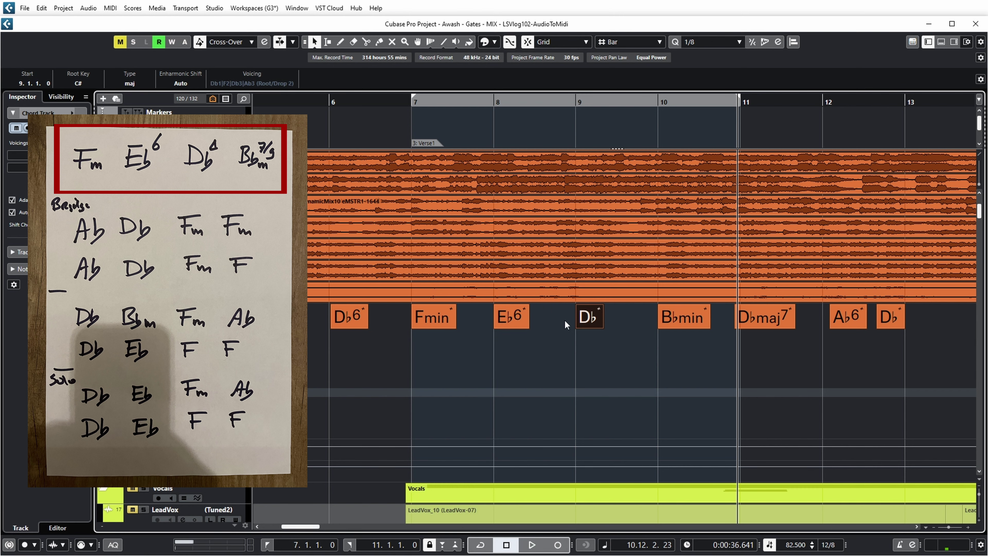
- Change the bar 9 Db chord to Dbmaj7 using the Chord Assistant
double_click(592, 313)
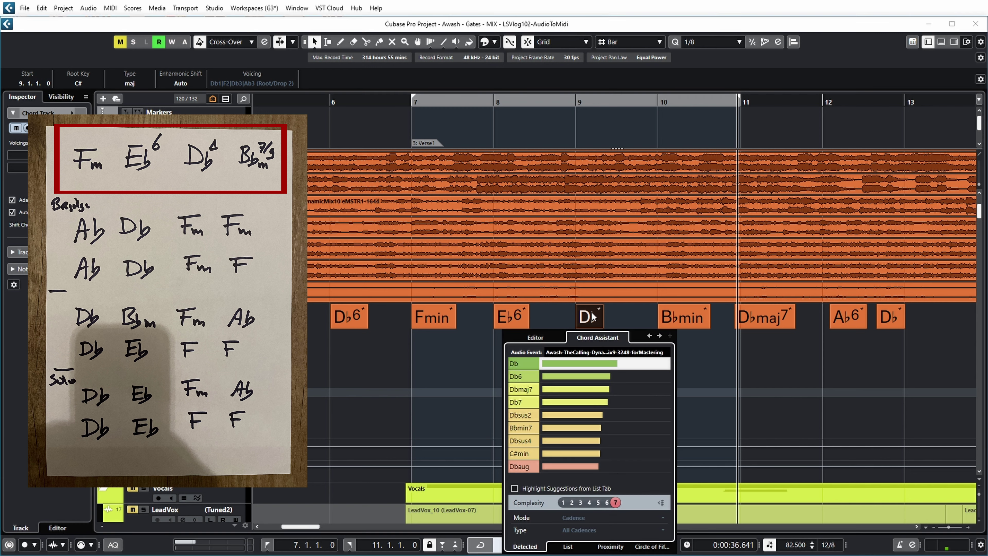
click(526, 392)
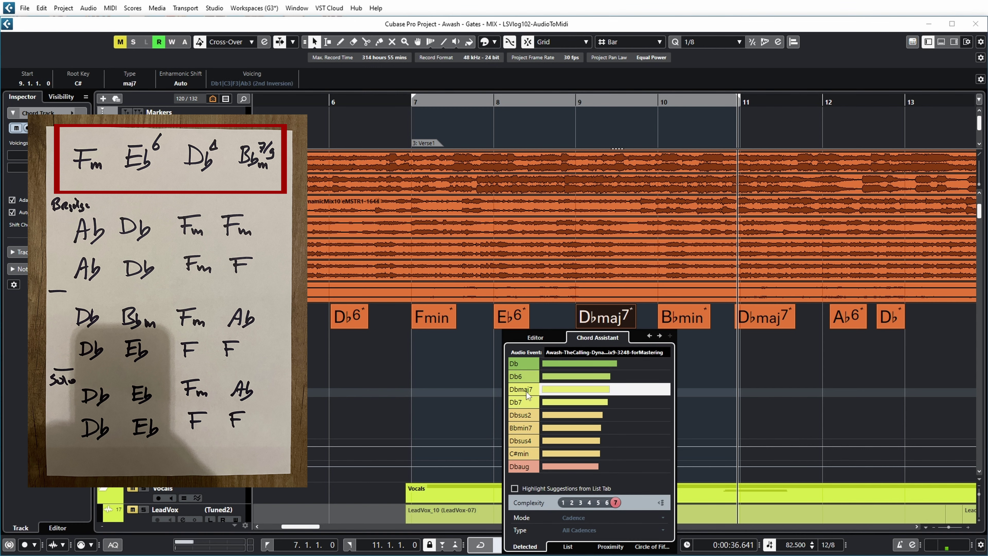
click(703, 362)
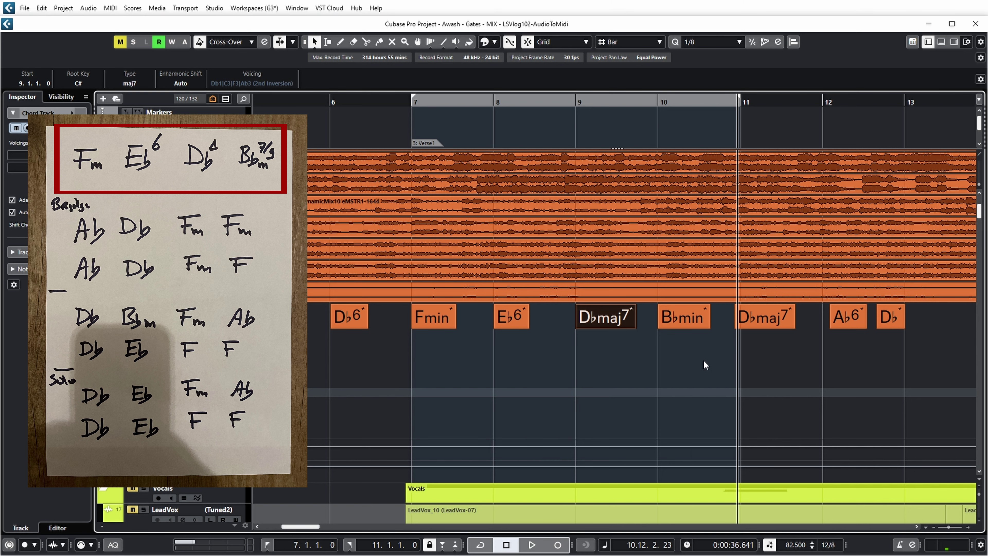
click(681, 319)
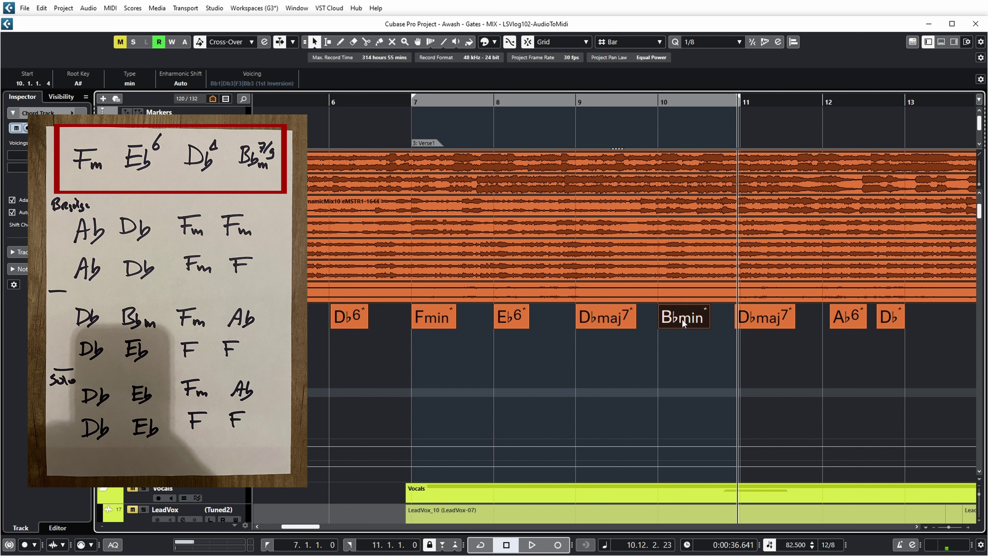
- Turn the bar 10 Bbmin into Bbmin7 with a 9 tension, then return the playhead to bar 7
double_click(681, 318)
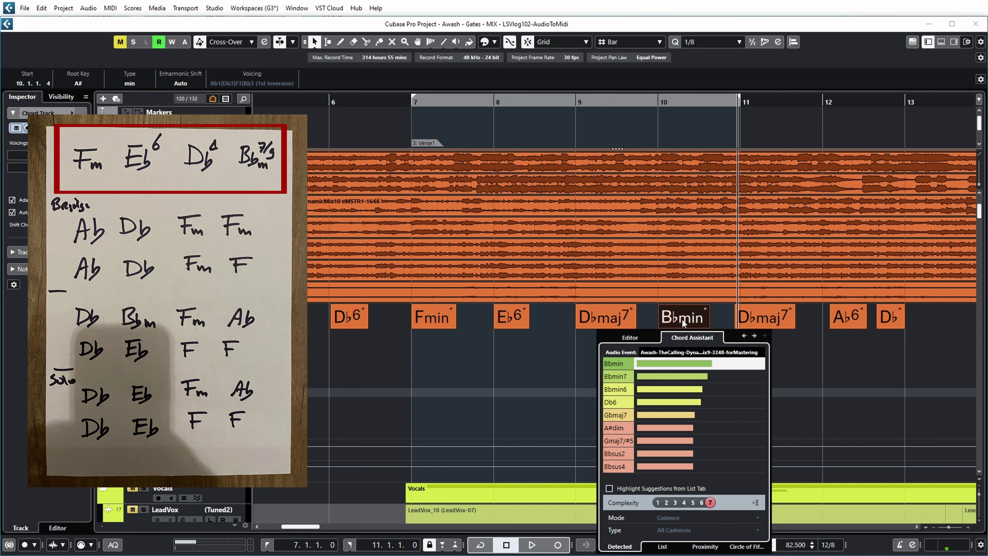
click(608, 379)
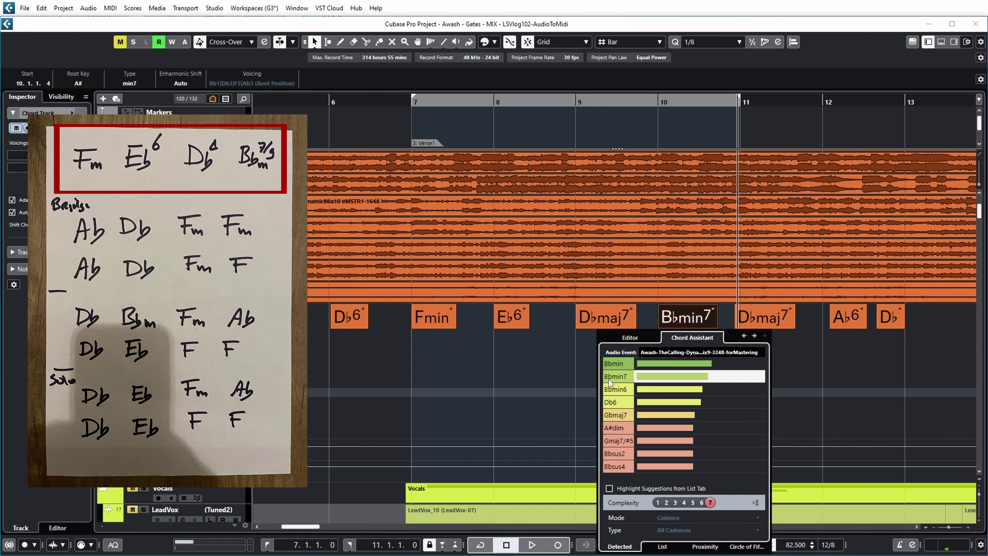
click(627, 337)
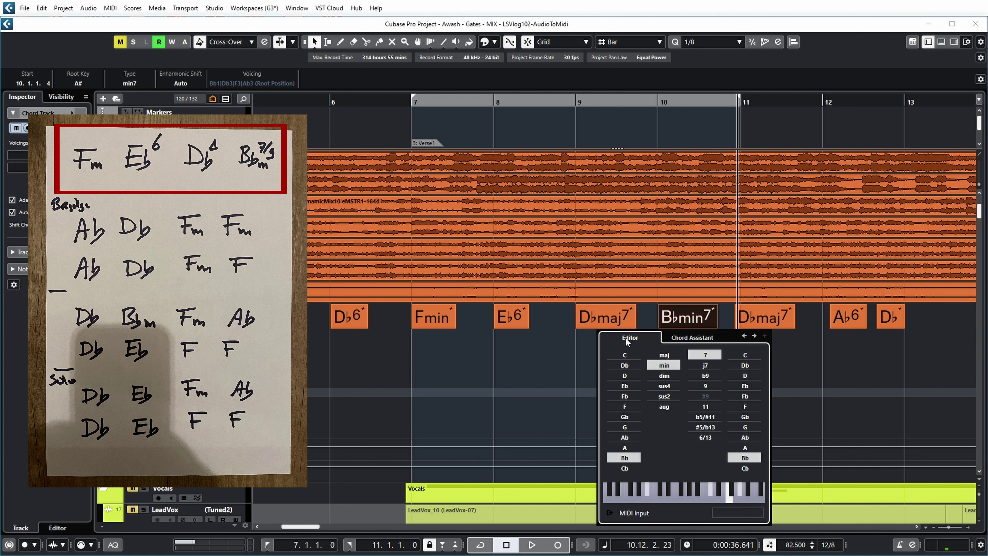
click(705, 386)
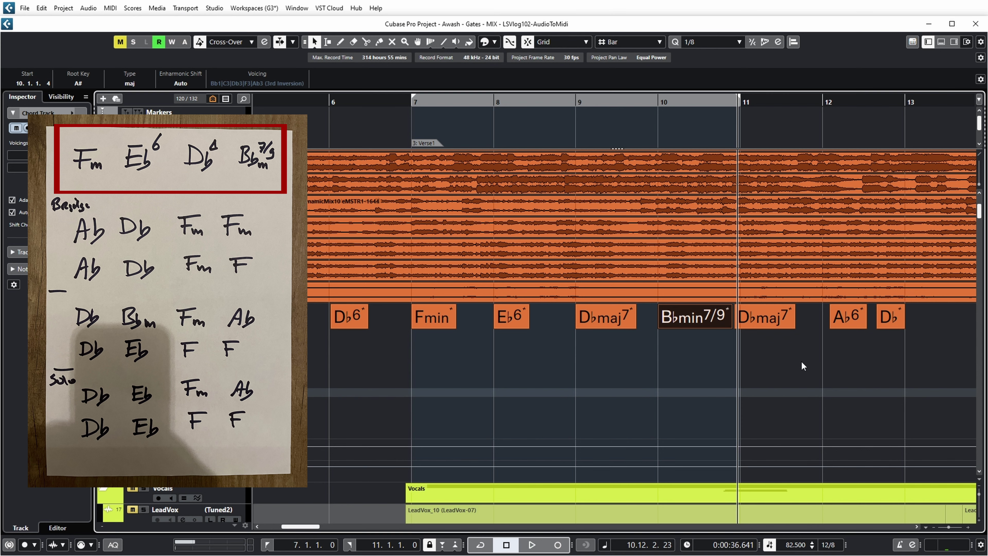
key(space)
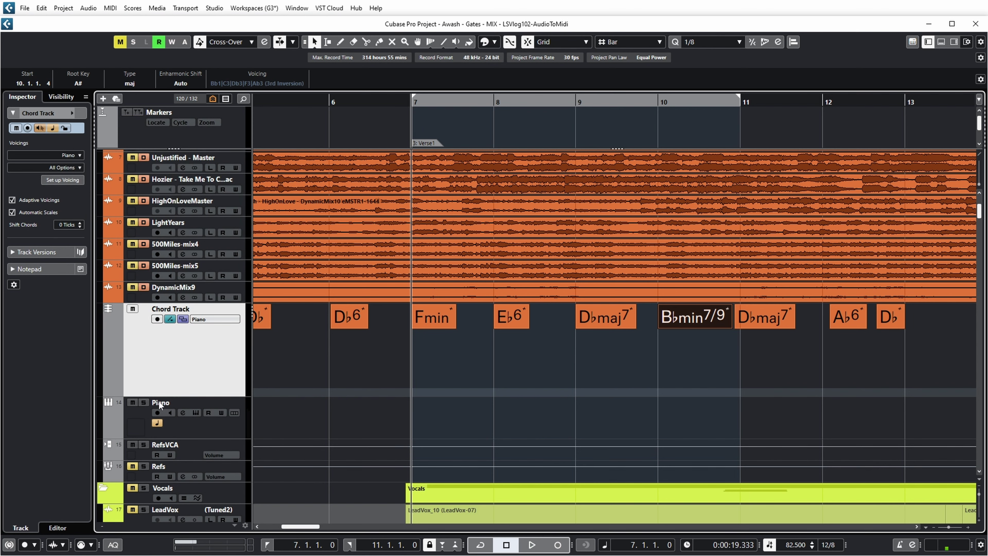
- Play the corrected verse, then show Chord Assistant alternatives for the Eb6 chord at bar 8
key(space)
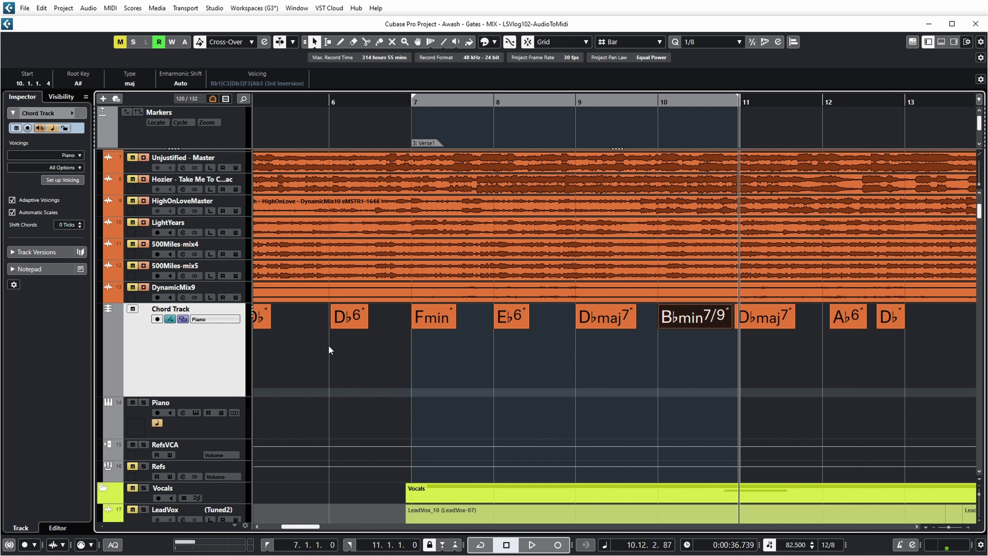
click(512, 356)
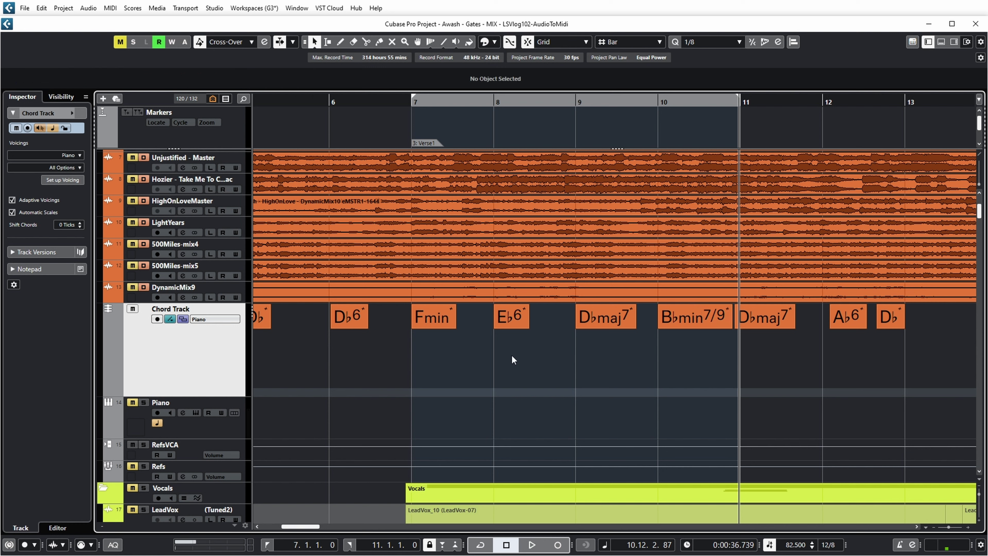
double_click(509, 317)
click(502, 337)
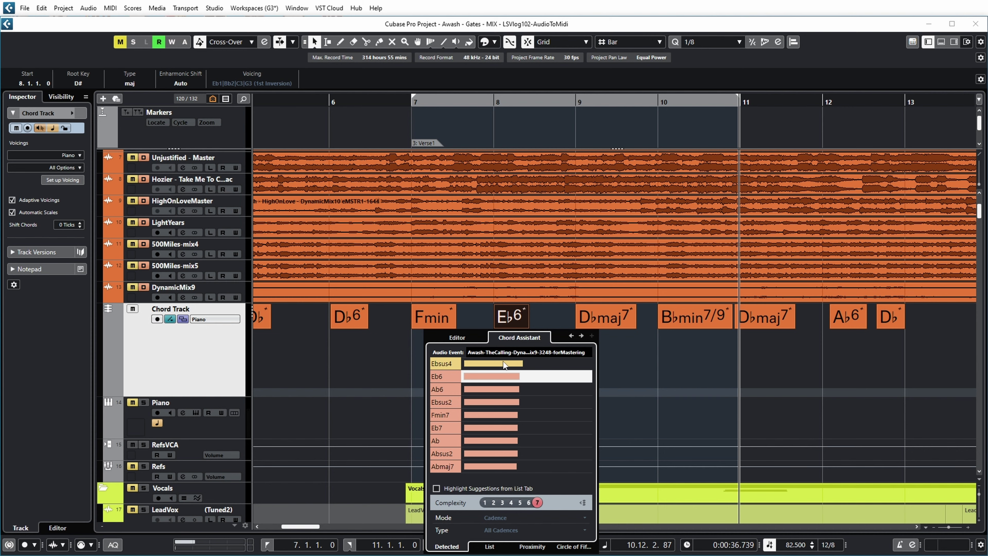
- Try Ebsus4 at bar 8, revert to Eb6, and move the playhead to the Bridge at bar 38
click(451, 363)
click(457, 376)
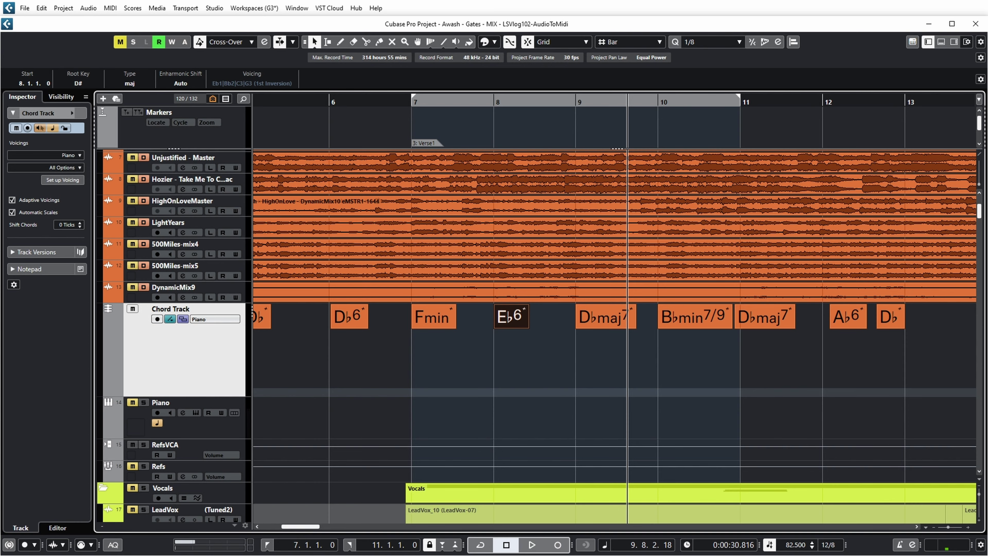
key(g)
click(613, 101)
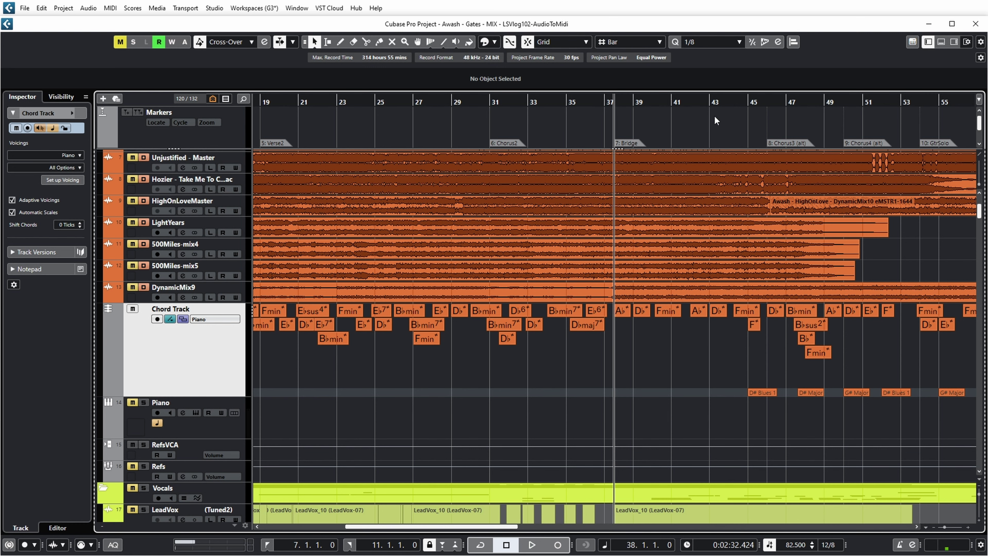
- Start the Fmin chord on bar 40 and copy it to bar 41, giving Ab, Db, Fmin, Fmin
key(h)
key(h)
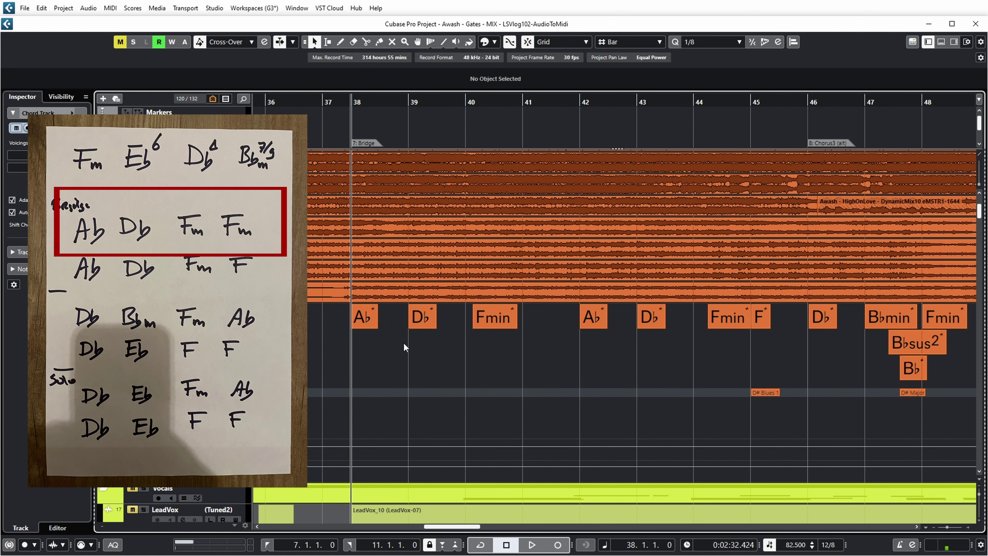
click(496, 323)
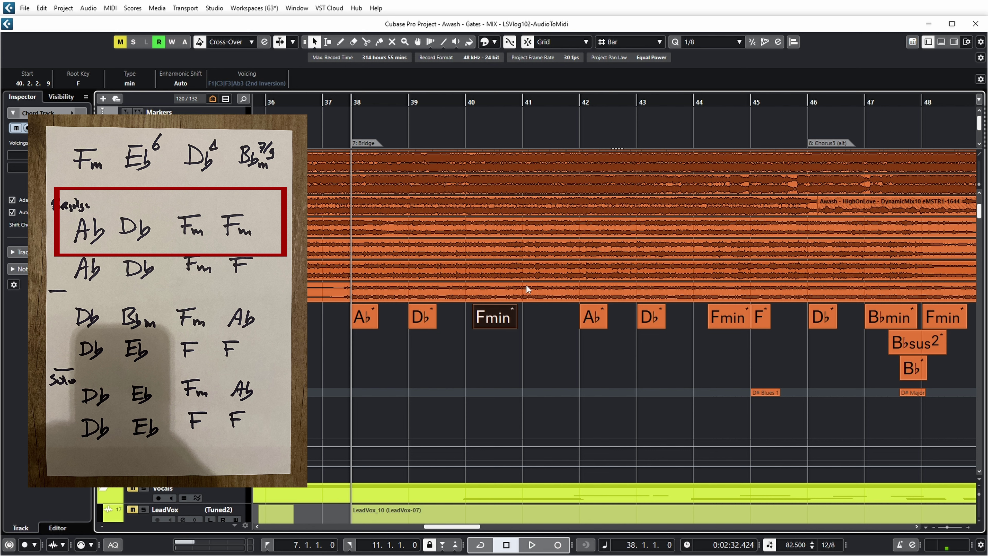
drag(497, 319, 488, 315)
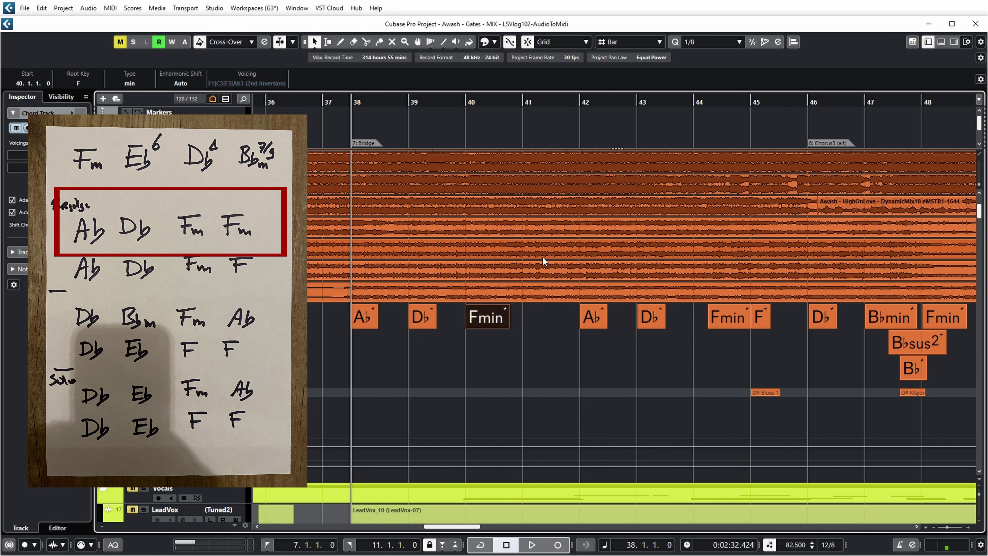
drag(491, 321, 548, 318)
click(544, 359)
drag(465, 527, 480, 528)
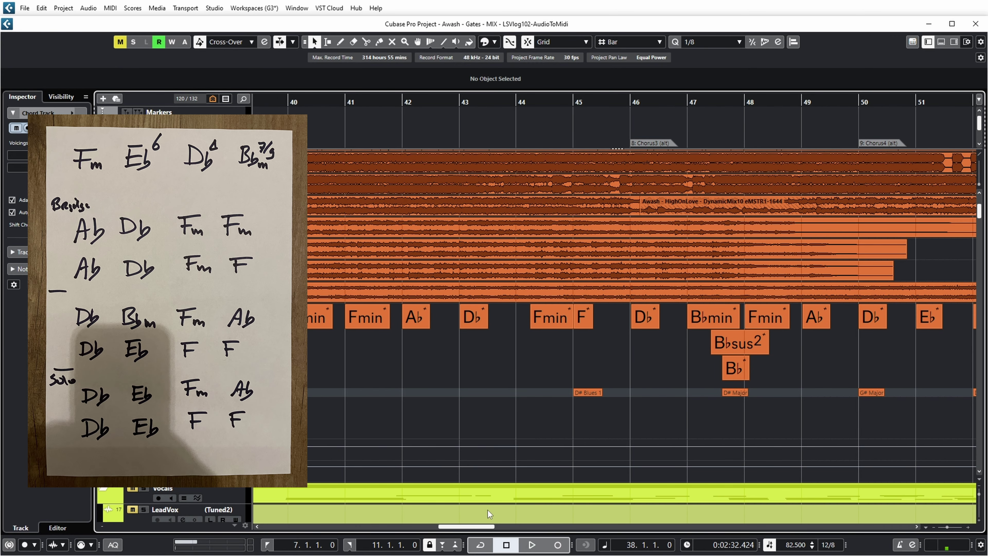
- Align the second bridge line's Fmin to start on bar 44 and the F chord on bar 45
click(414, 314)
click(479, 313)
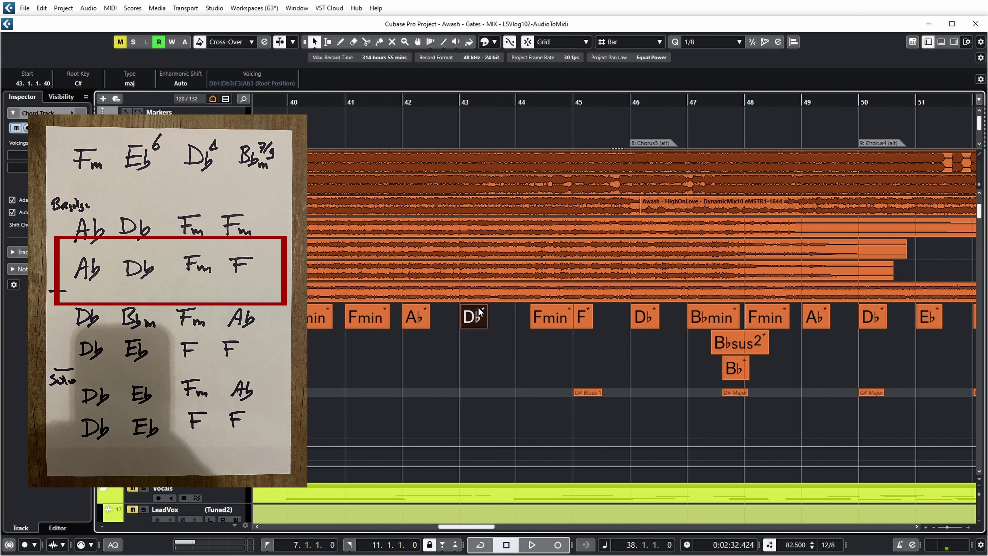
click(553, 318)
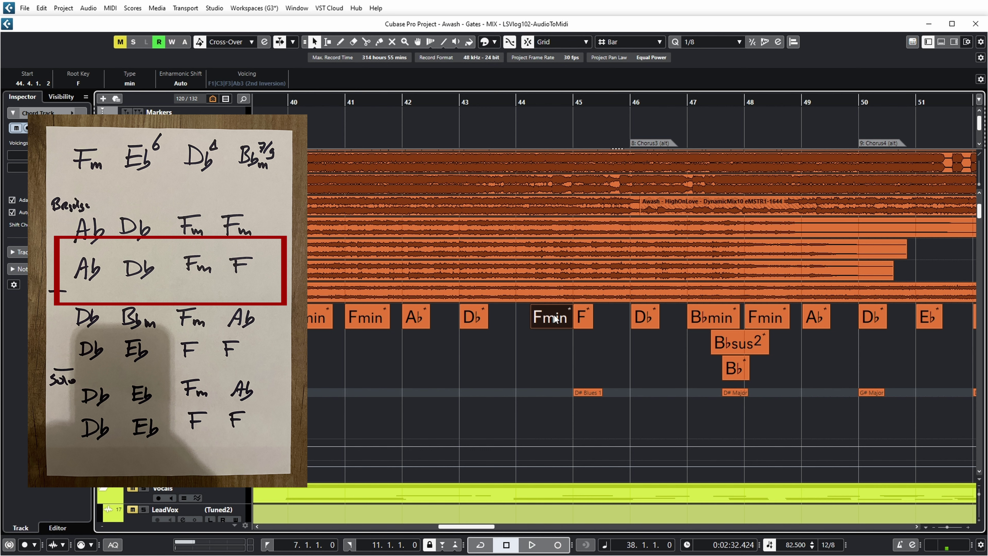
drag(555, 318, 553, 322)
click(585, 320)
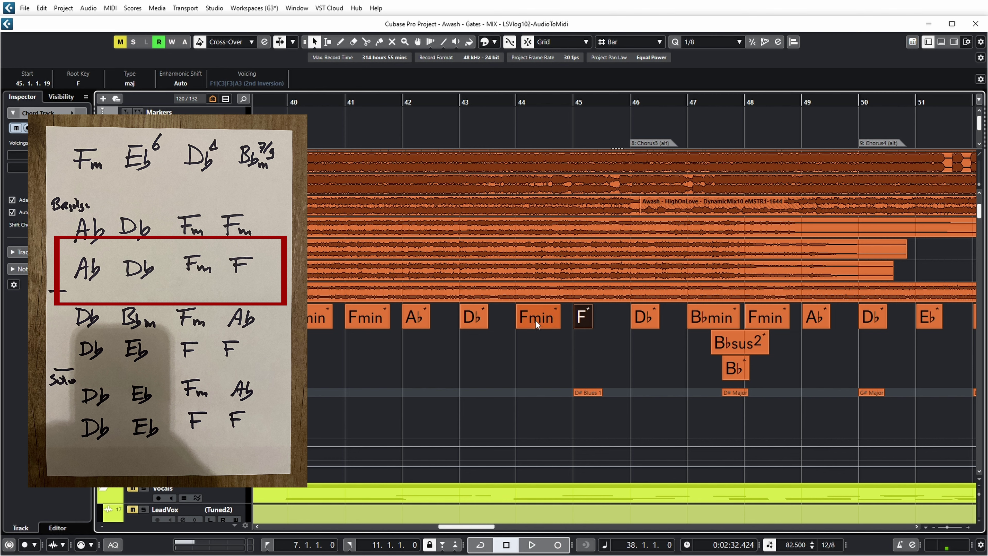
drag(582, 321, 576, 320)
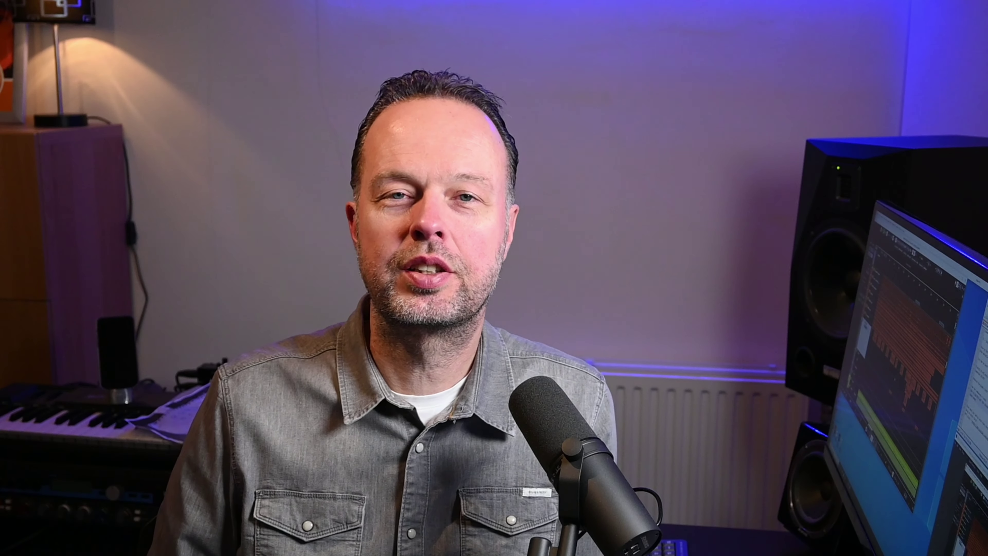